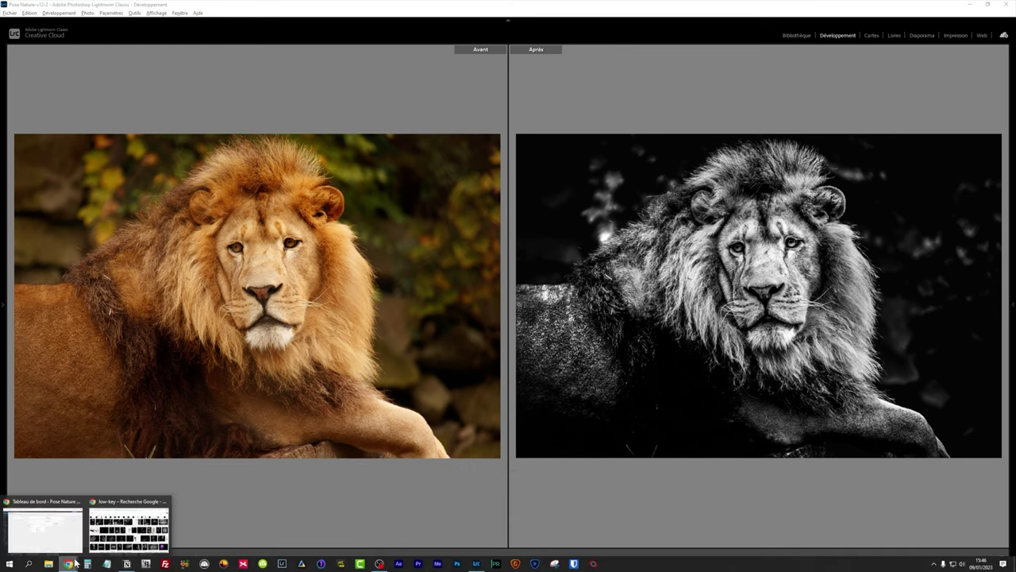
- Bring up the Chrome window with the 'low-key – Recherche Google' image results
{"action": "left_click", "coordinate": [127, 540]}
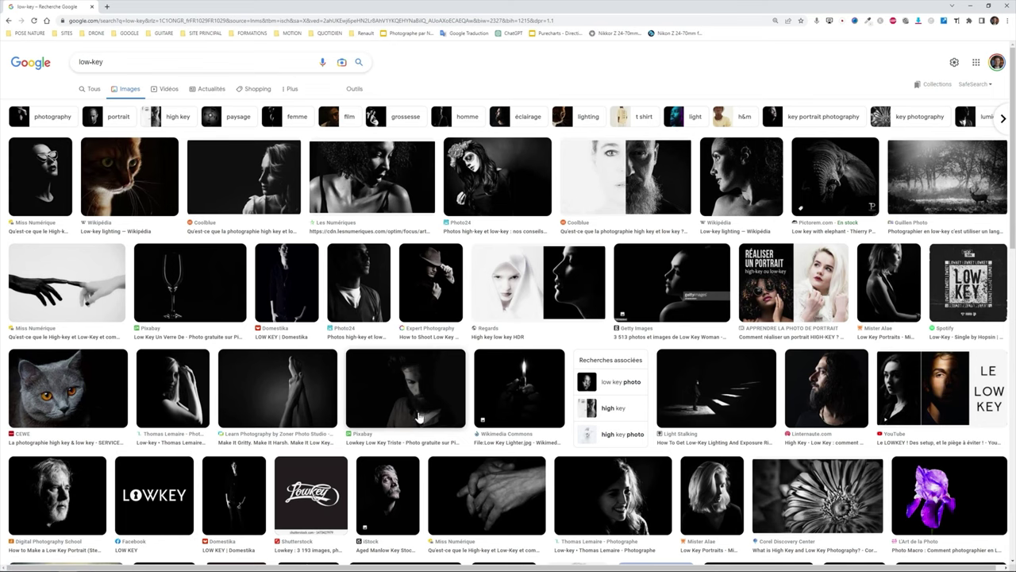
- Preview a dark low-key portrait example in Google Images, then return to Lightroom
{"action": "left_click", "coordinate": [290, 172]}
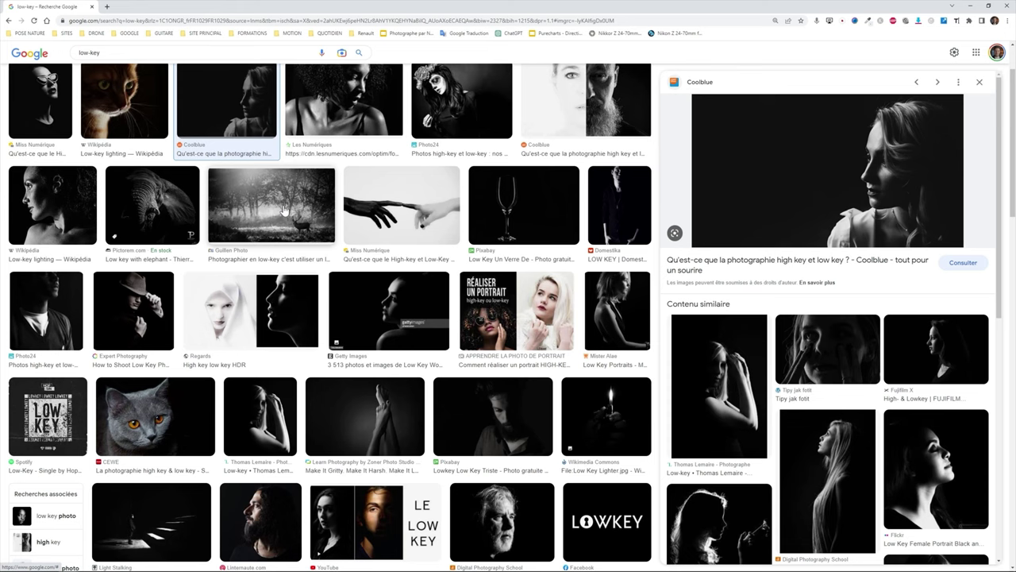
{"action": "key", "text": "alt+Tab"}
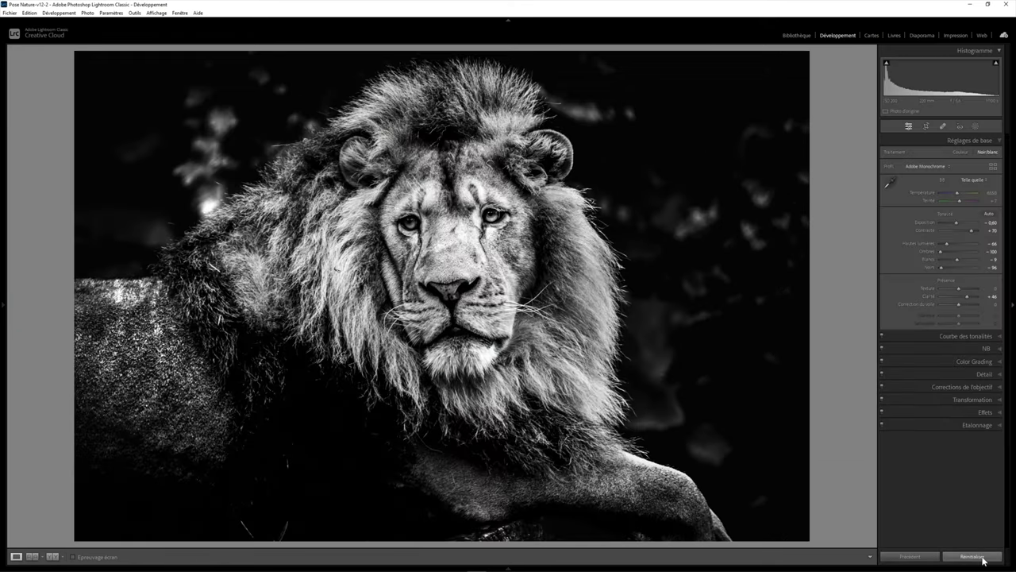
- Show the unedited colour lion photo alone and lower its exposure to −0.76
{"action": "left_click", "coordinate": [978, 555]}
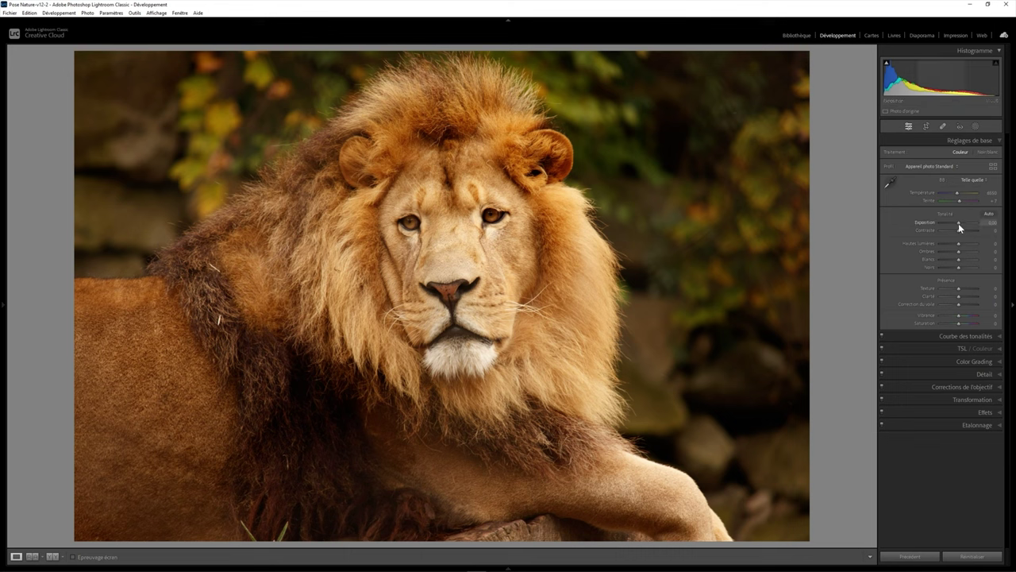
{"action": "left_click_drag", "start_coordinate": [958, 224], "coordinate": [956, 226]}
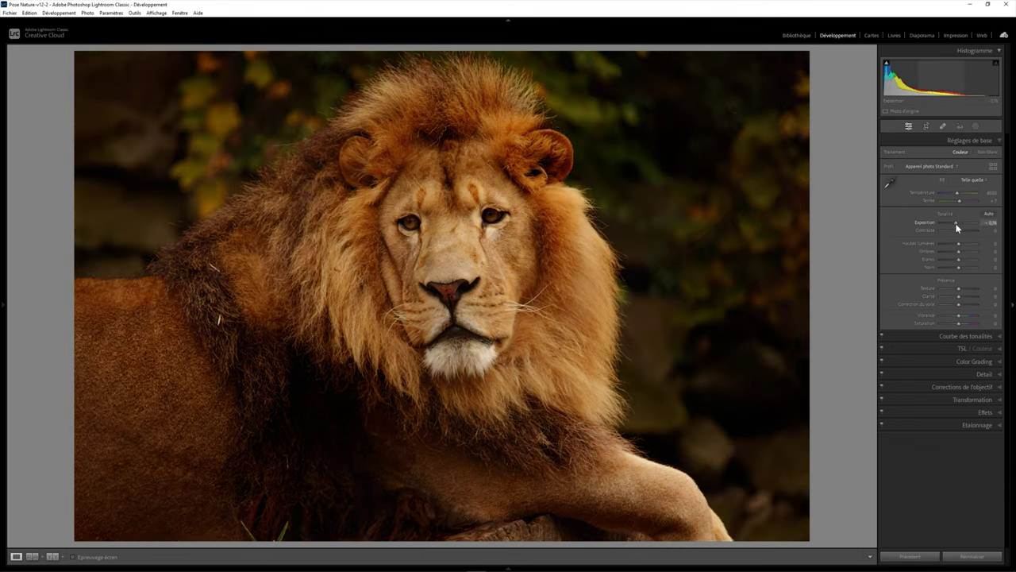
- Make the lion black and white with shadows −100, highlights −39, whites +41, contrast +22, clarity +9
{"action": "left_click", "coordinate": [987, 152]}
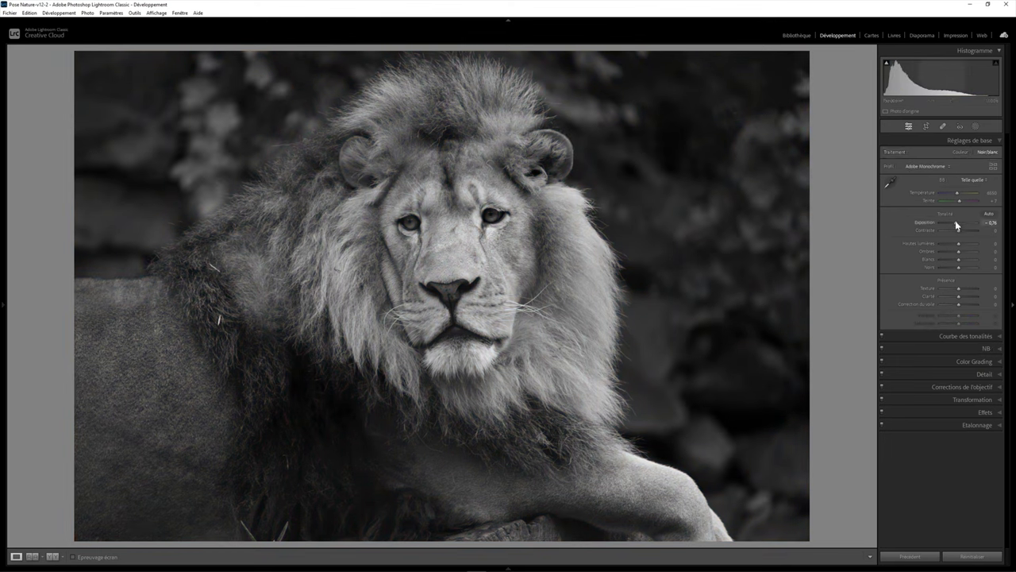
{"action": "mouse_move", "coordinate": [958, 254]}
{"action": "left_mouse_down"}
{"action": "mouse_move", "coordinate": [940, 253]}
{"action": "mouse_move", "coordinate": [955, 269]}
{"action": "mouse_move", "coordinate": [943, 271]}
{"action": "left_mouse_up"}
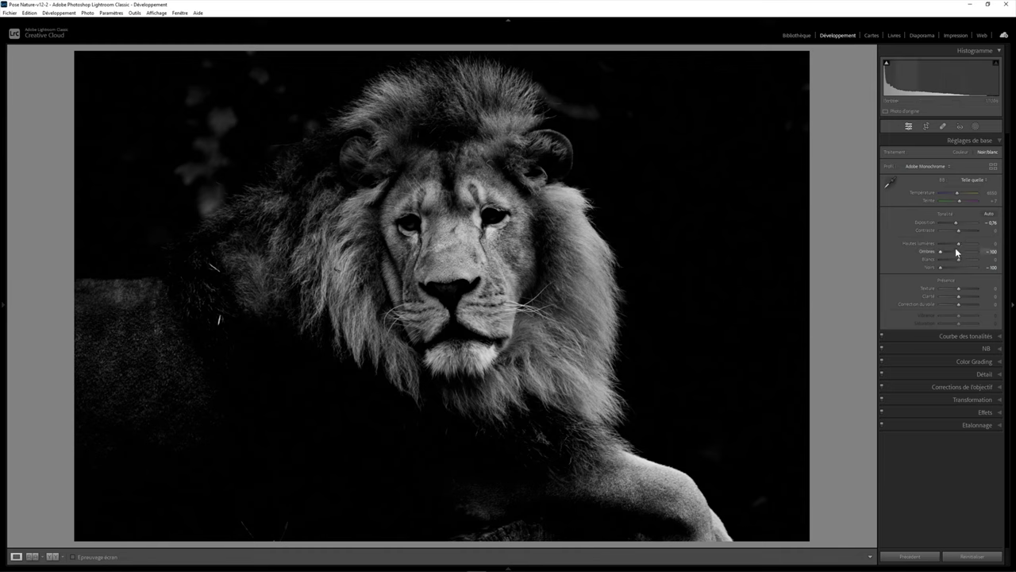
{"action": "mouse_move", "coordinate": [957, 243]}
{"action": "left_mouse_down"}
{"action": "mouse_move", "coordinate": [948, 244]}
{"action": "mouse_move", "coordinate": [967, 258]}
{"action": "left_mouse_up"}
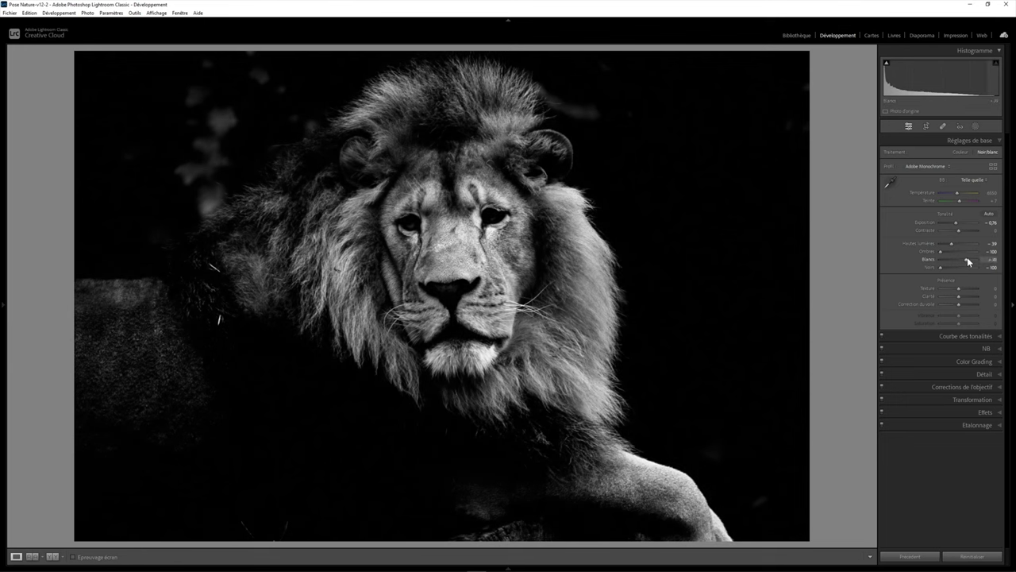
{"action": "left_click_drag", "start_coordinate": [940, 267], "coordinate": [947, 268]}
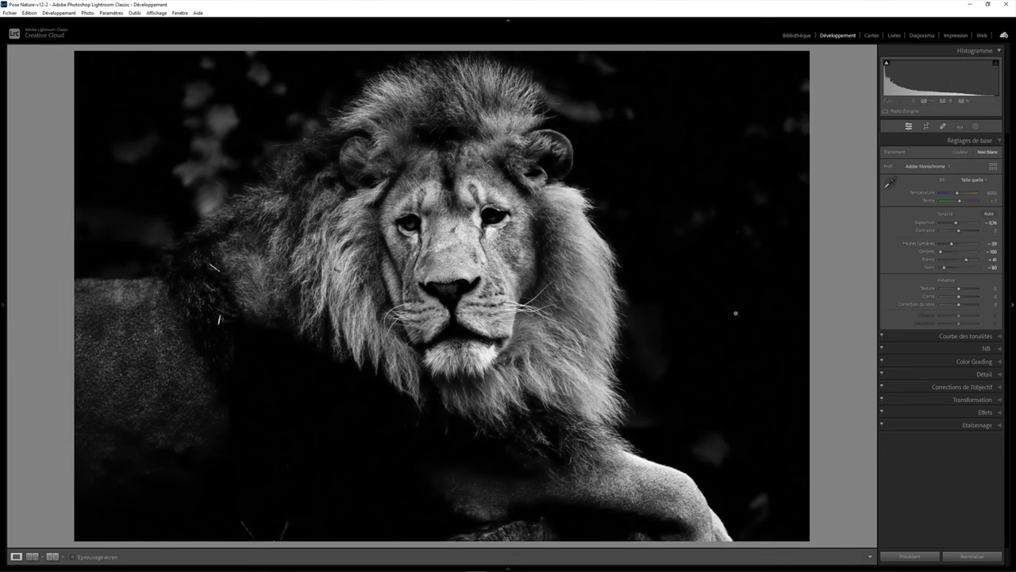
{"action": "left_click_drag", "start_coordinate": [958, 230], "coordinate": [963, 230]}
{"action": "left_click_drag", "start_coordinate": [960, 296], "coordinate": [957, 299]}
{"action": "left_click", "coordinate": [975, 126]}
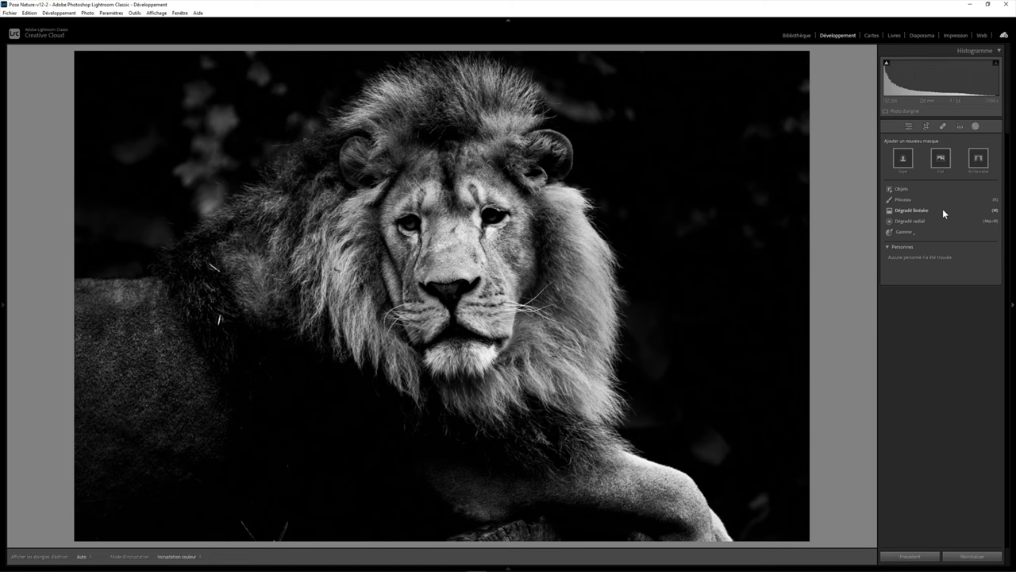
- Auto-mask the lion as the subject and add a brush to that mask
{"action": "left_click", "coordinate": [905, 163]}
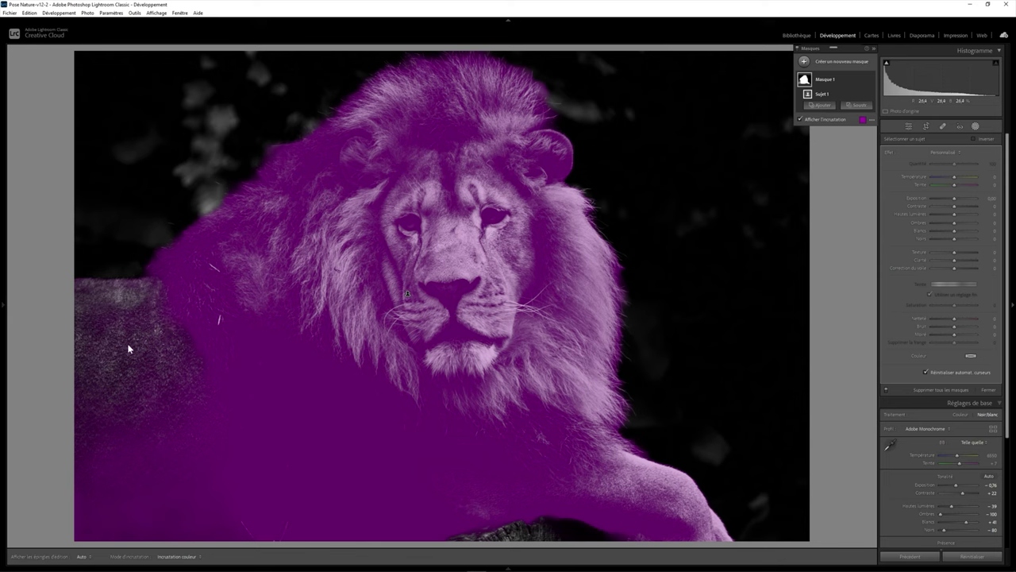
{"action": "left_click", "coordinate": [822, 107]}
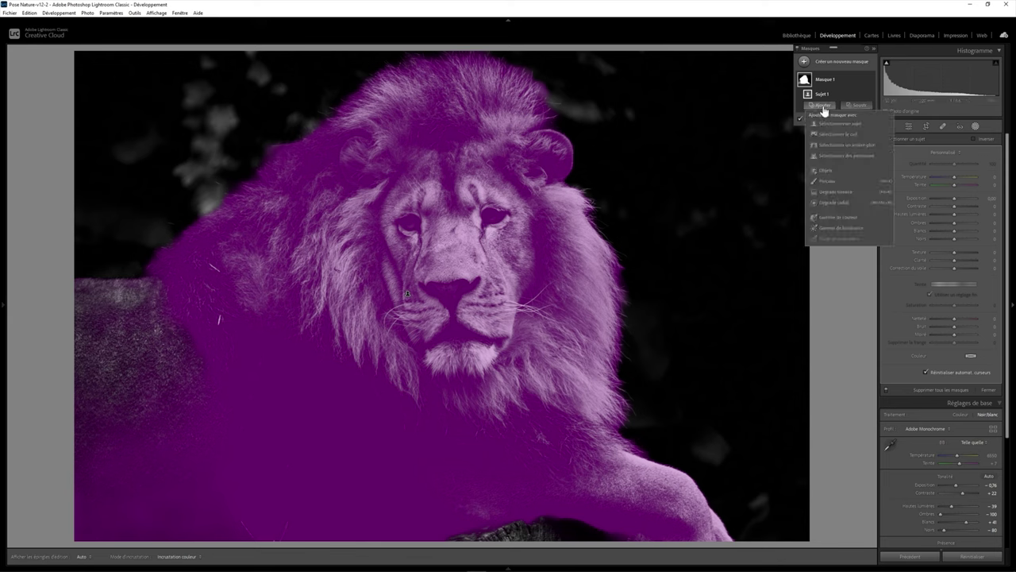
{"action": "left_click", "coordinate": [829, 181]}
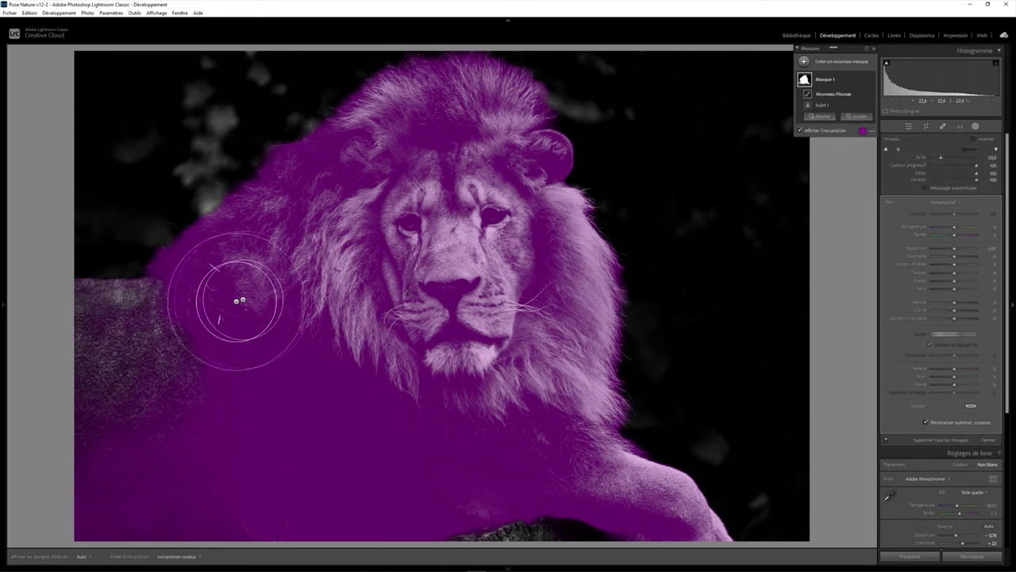
- Brush in the lion's missing areas, erase spill at the edges, and start renaming the mask
{"action": "key", "text": "h"}
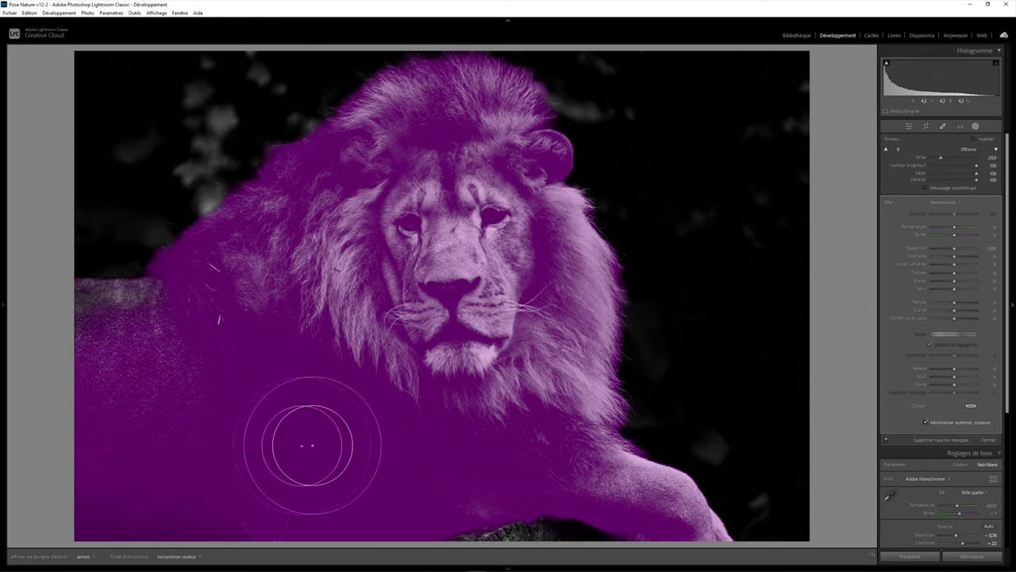
{"action": "key", "text": "h"}
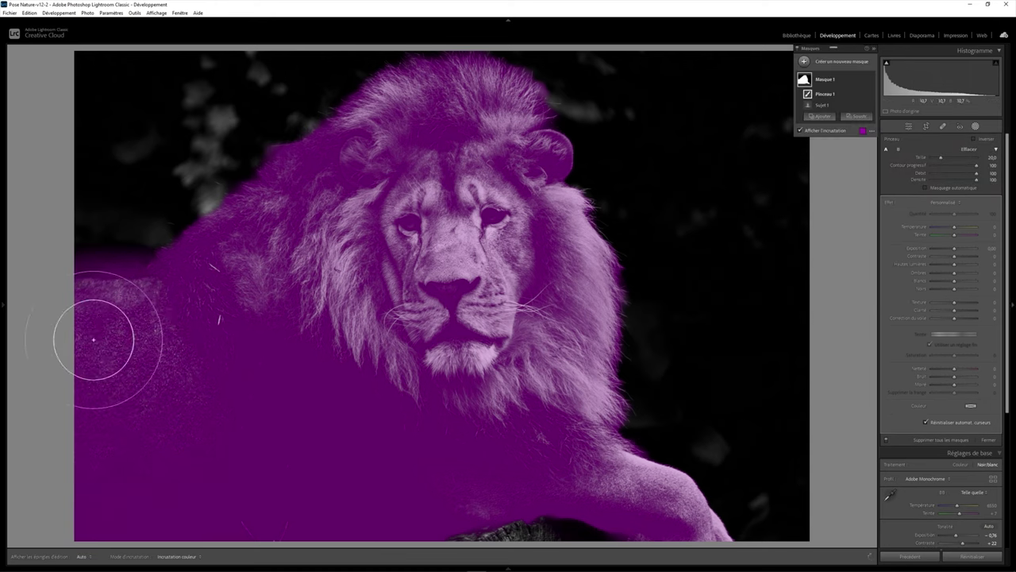
{"action": "key", "text": "alt"}
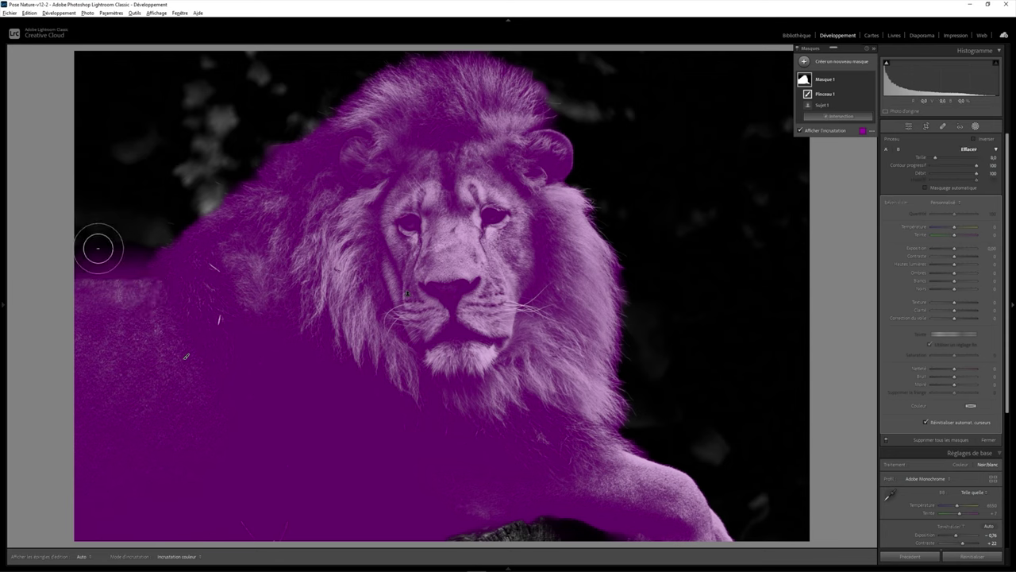
{"action": "key", "text": "h"}
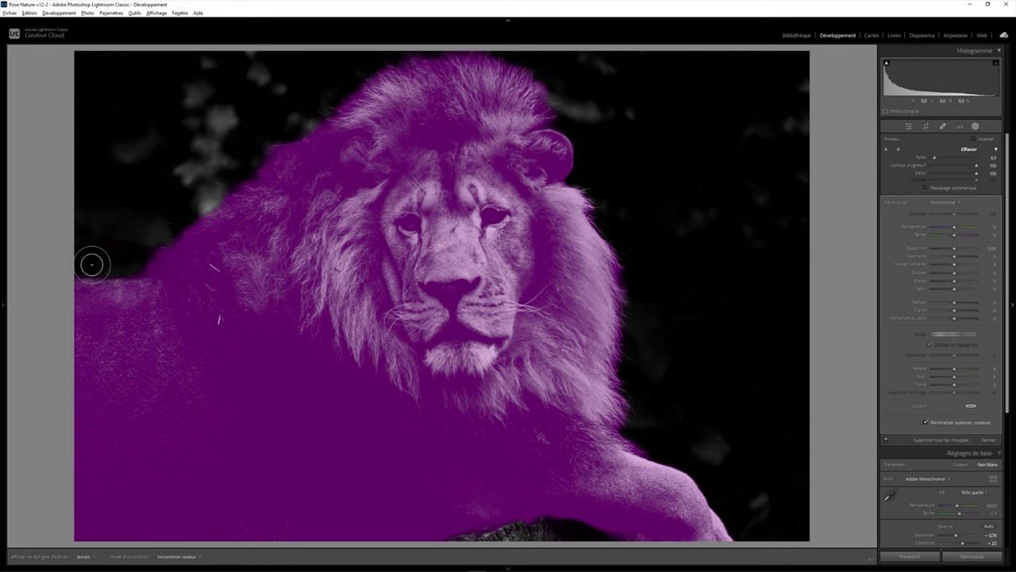
{"action": "key", "text": "h"}
{"action": "double_click", "coordinate": [826, 79]}
- Name the lion mask 'Sujet'
{"action": "type", "text": "Sujet"}
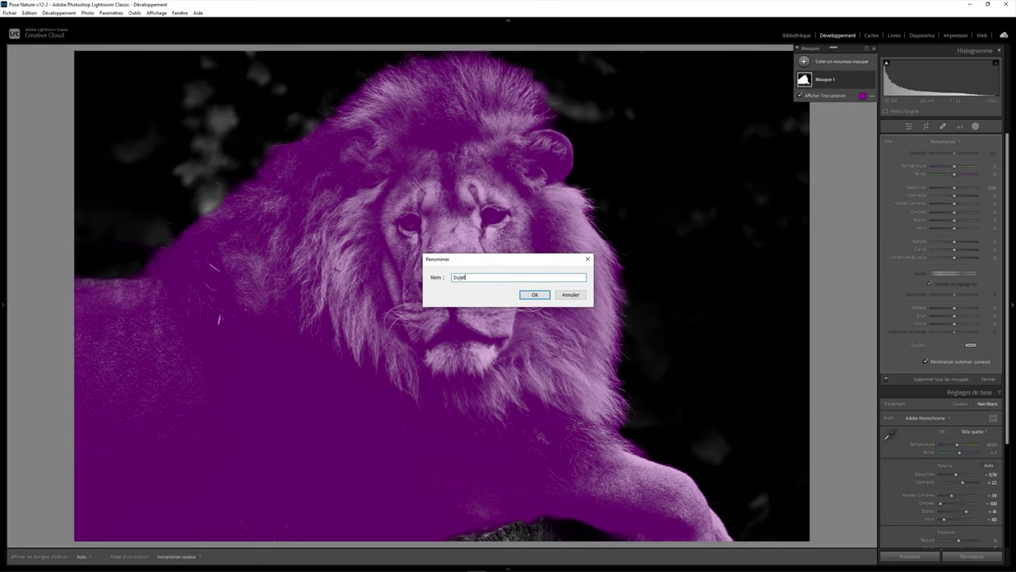
{"action": "key", "text": "Return"}
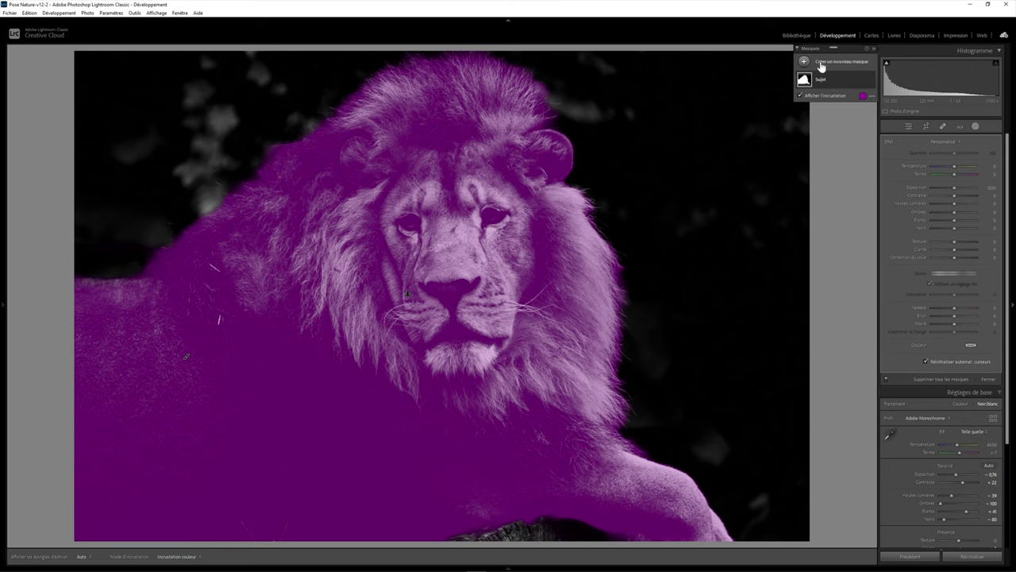
{"action": "left_click", "coordinate": [820, 63]}
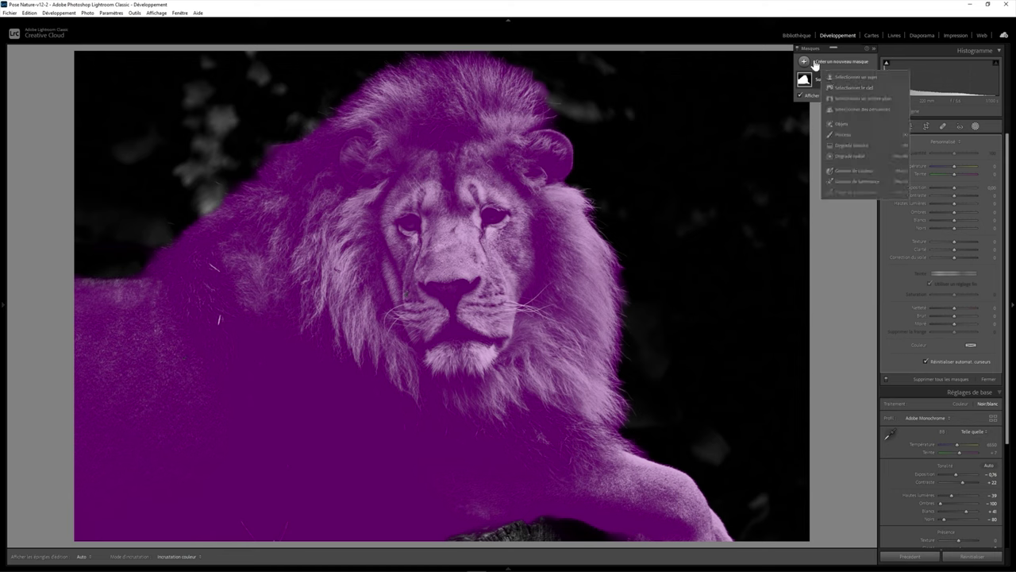
{"action": "left_click", "coordinate": [814, 64]}
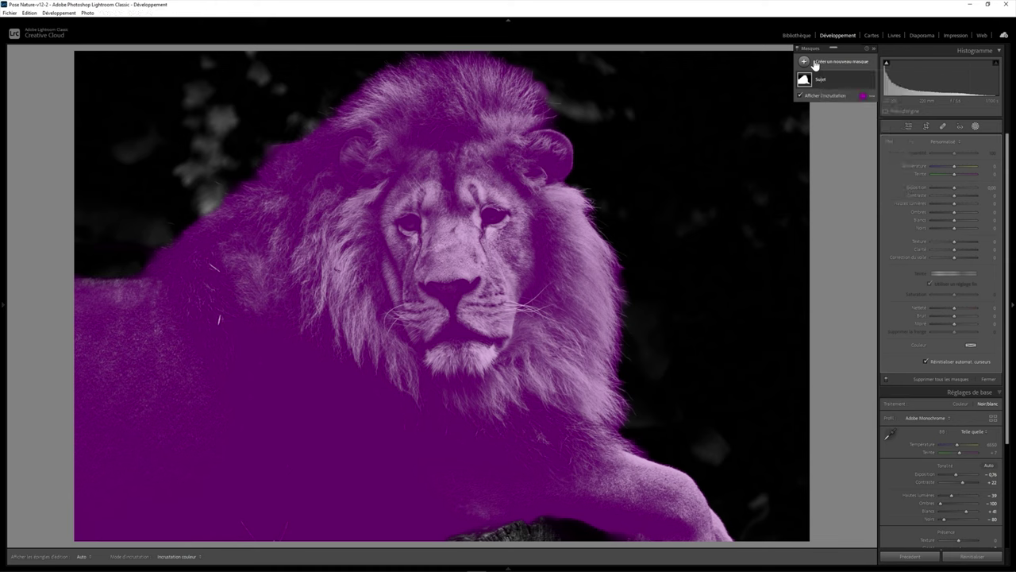
- Duplicate the Sujet mask, name the copy 'Arrière-plan' and invert it onto the background
{"action": "right_click", "coordinate": [866, 80]}
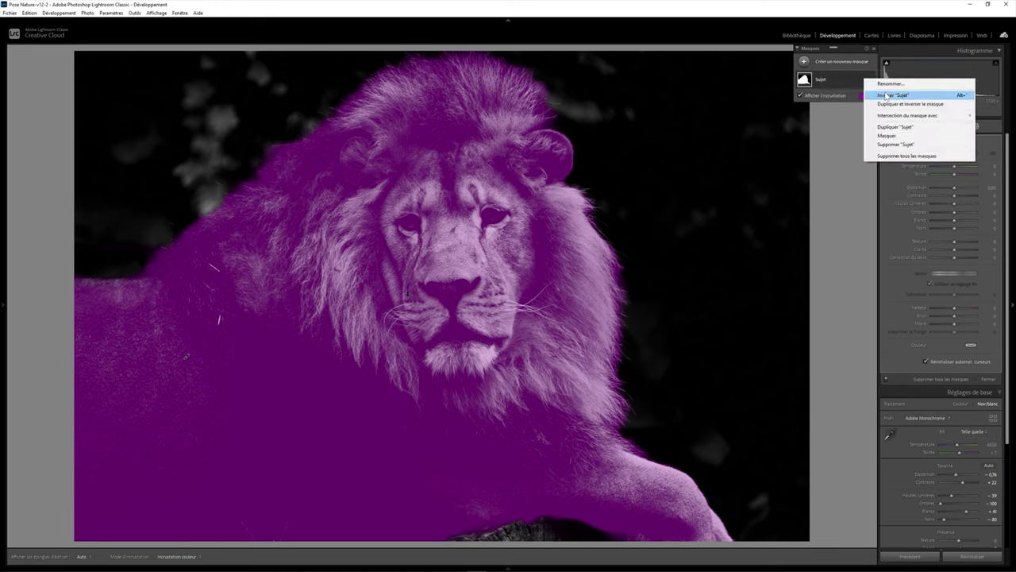
{"action": "left_click", "coordinate": [894, 127]}
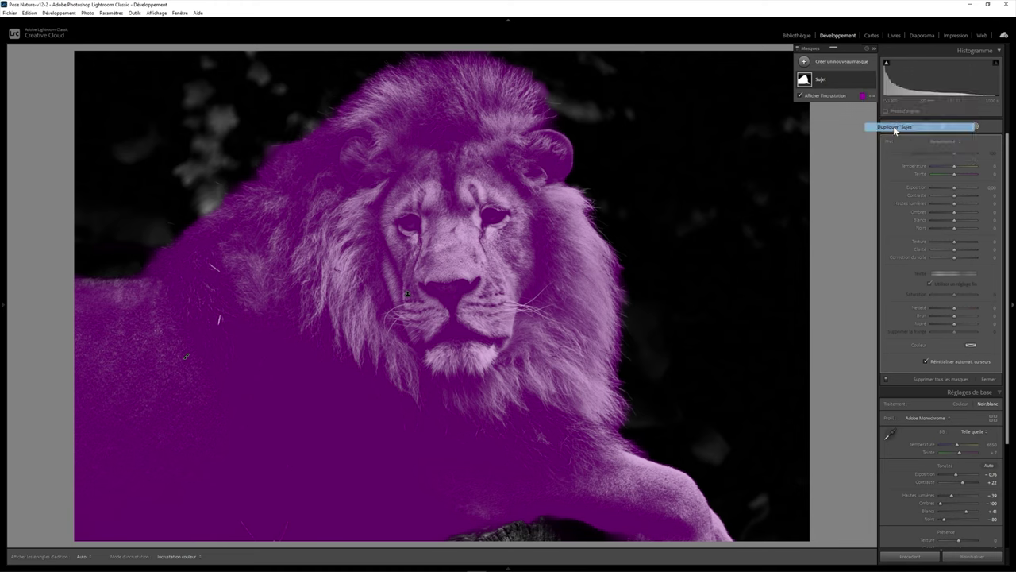
{"action": "double_click", "coordinate": [837, 80]}
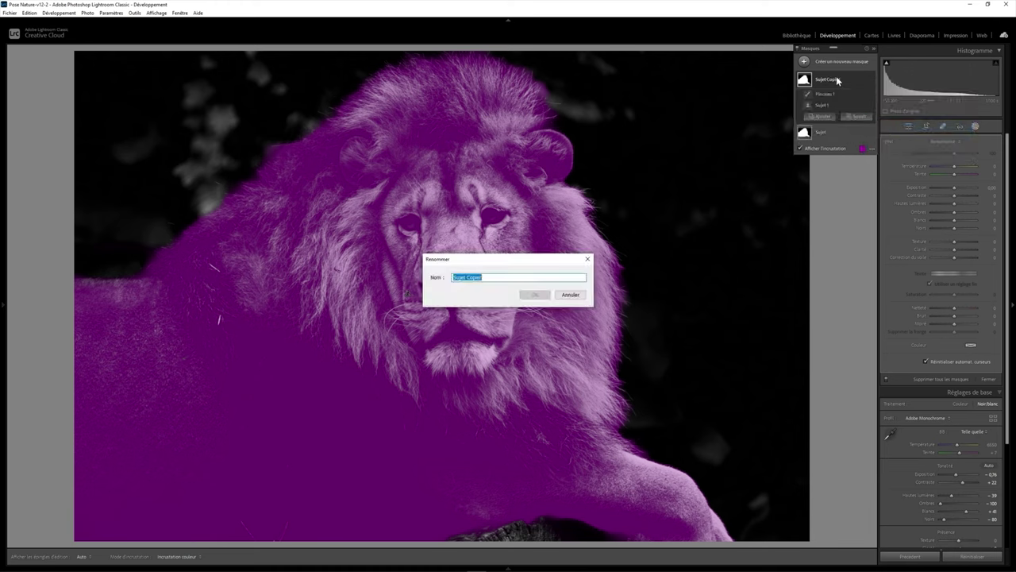
{"action": "type", "text": "Arrière-plan"}
{"action": "key", "text": "Return"}
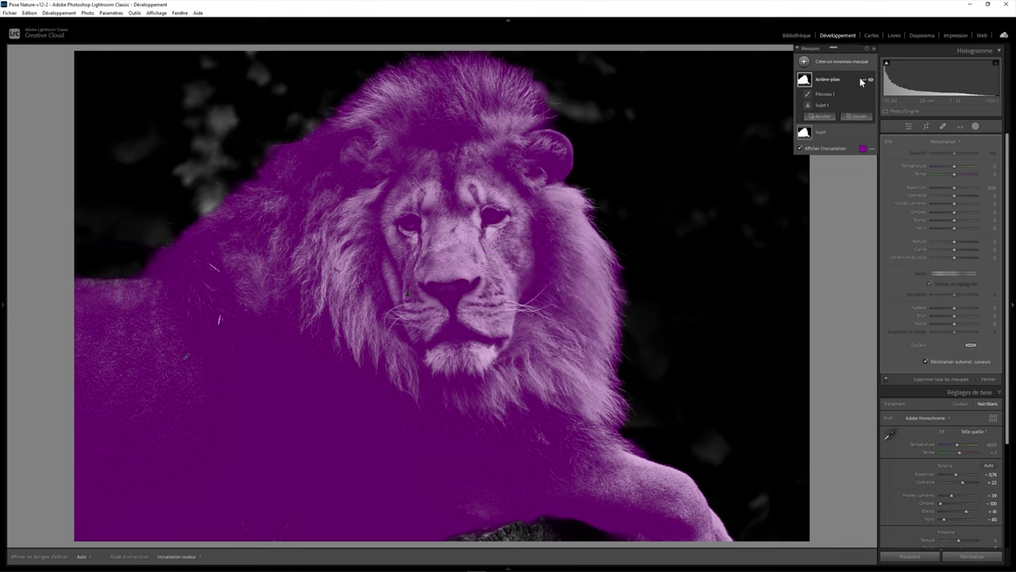
{"action": "left_click", "coordinate": [865, 81]}
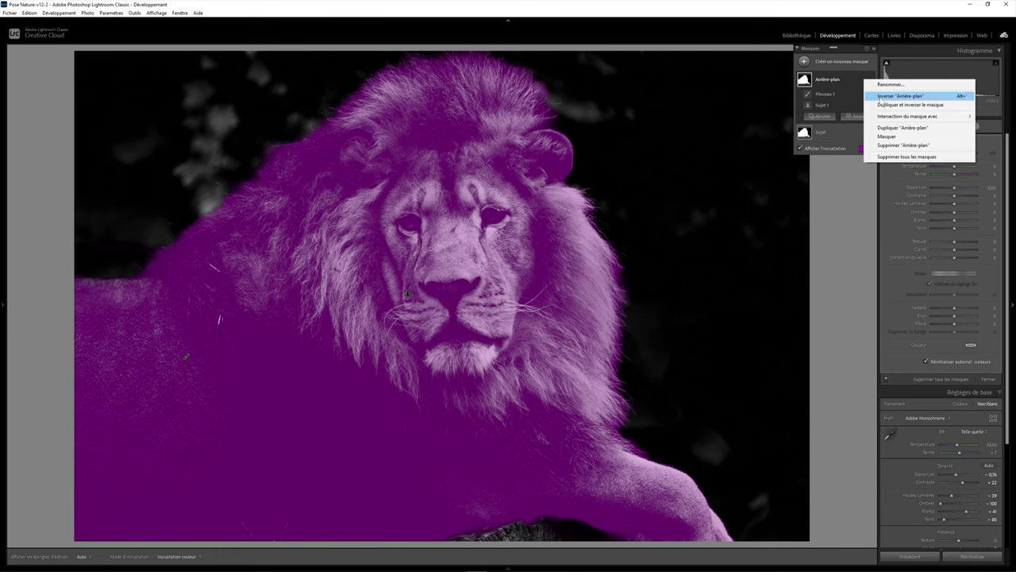
{"action": "left_click", "coordinate": [882, 97]}
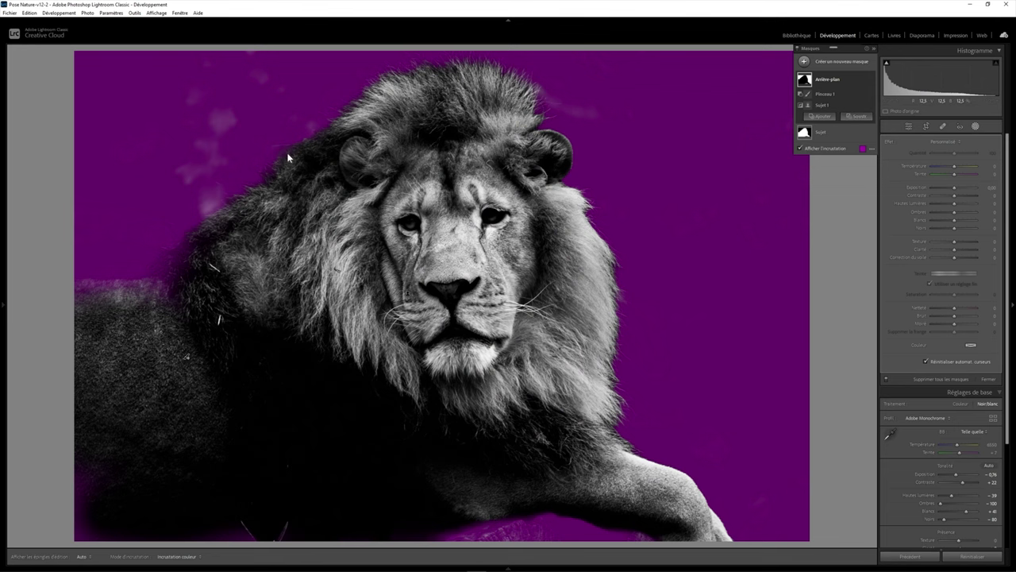
- On the Sujet mask, raise highlights and shadows, ease exposure slightly and set clarity to 46
{"action": "left_click", "coordinate": [837, 139]}
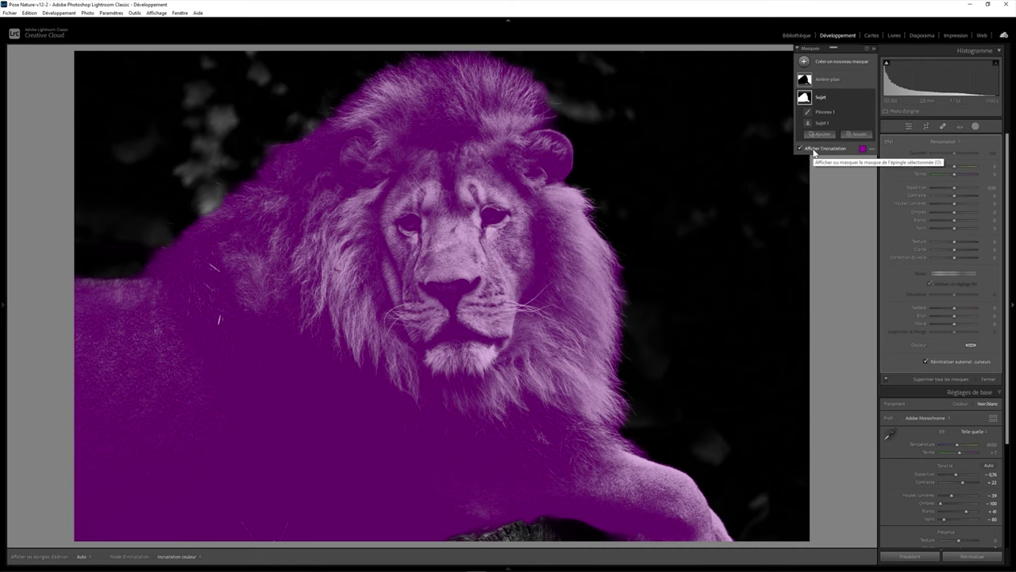
{"action": "left_click", "coordinate": [813, 150]}
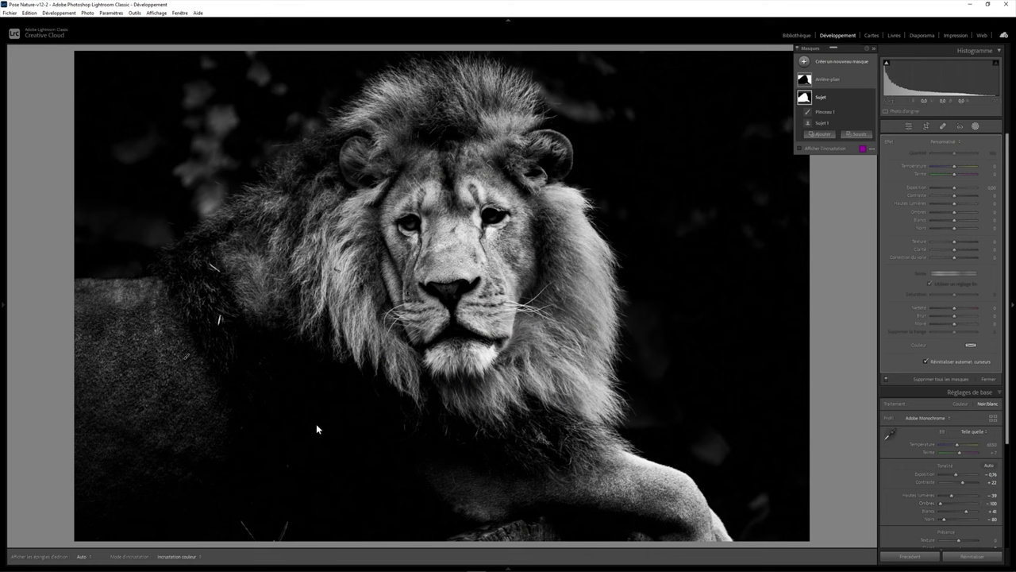
{"action": "mouse_move", "coordinate": [955, 203]}
{"action": "left_mouse_down"}
{"action": "mouse_move", "coordinate": [961, 220]}
{"action": "mouse_move", "coordinate": [953, 187]}
{"action": "mouse_move", "coordinate": [952, 196]}
{"action": "left_mouse_up"}
{"action": "left_click_drag", "start_coordinate": [955, 248], "coordinate": [964, 250]}
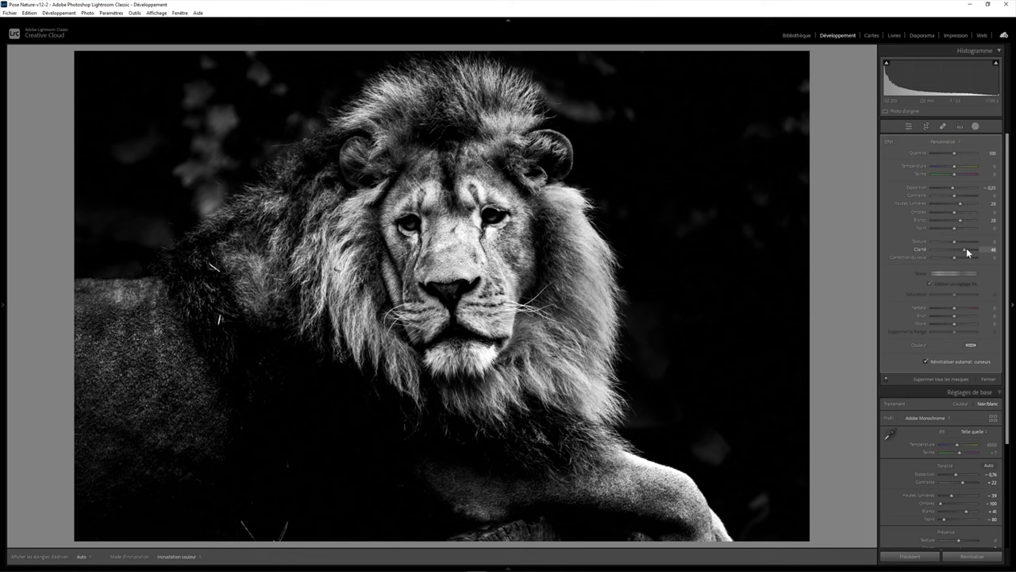
{"action": "left_click_drag", "start_coordinate": [966, 247], "coordinate": [966, 248]}
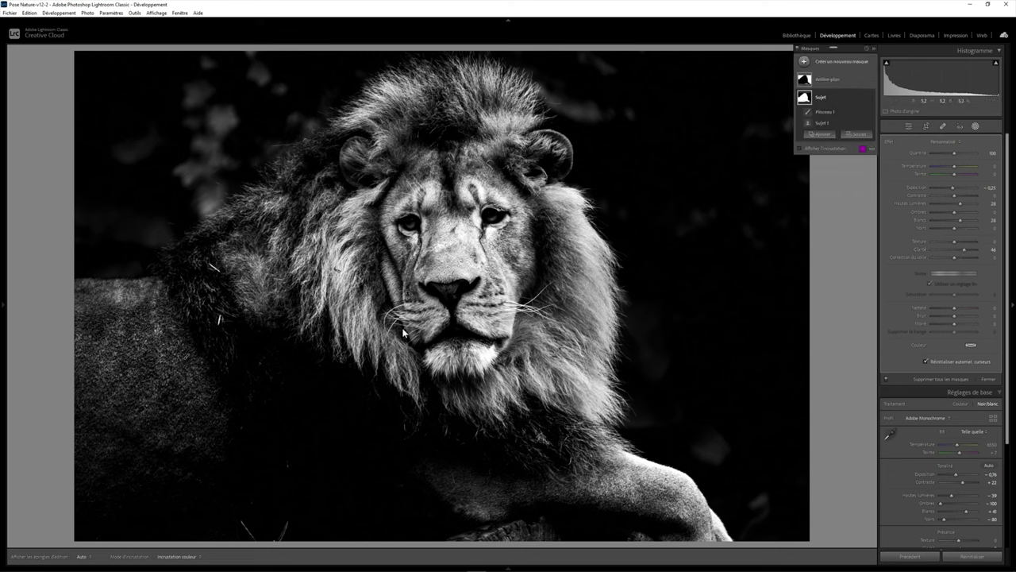
{"action": "left_click_drag", "start_coordinate": [953, 213], "coordinate": [959, 208]}
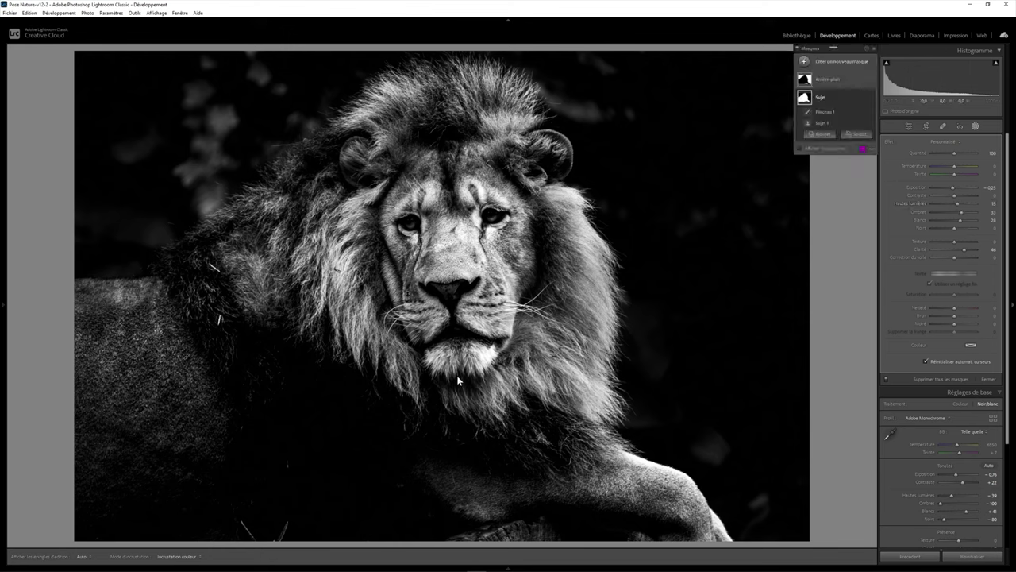
{"action": "left_click", "coordinate": [846, 79]}
{"action": "left_click", "coordinate": [846, 79]}
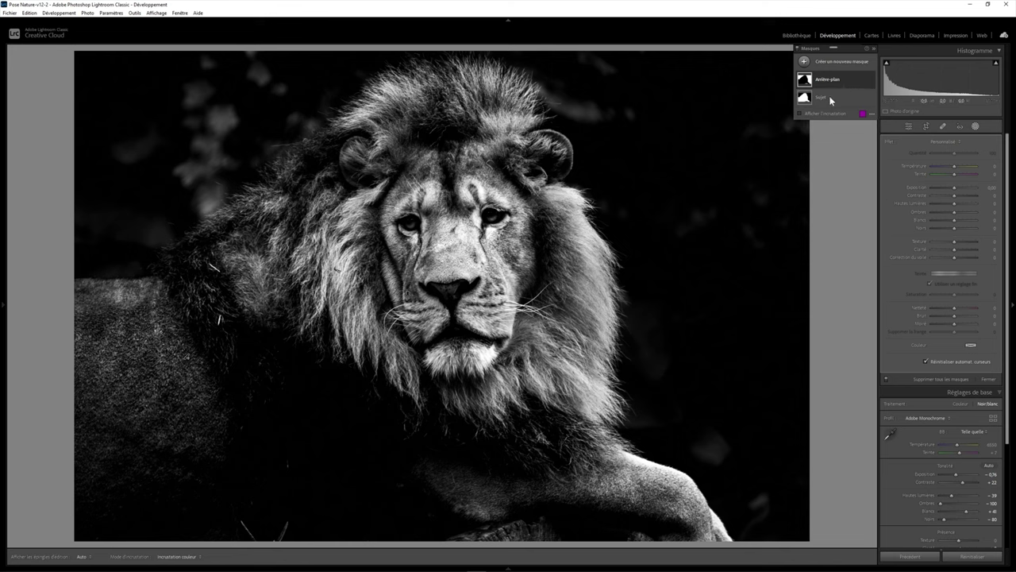
{"action": "key", "text": "y"}
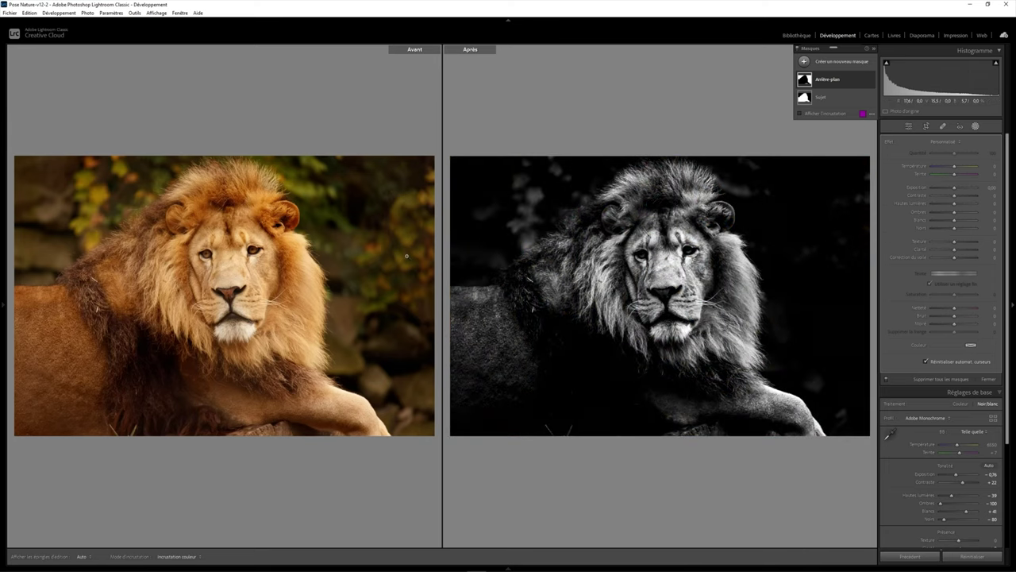
{"action": "key", "text": "y"}
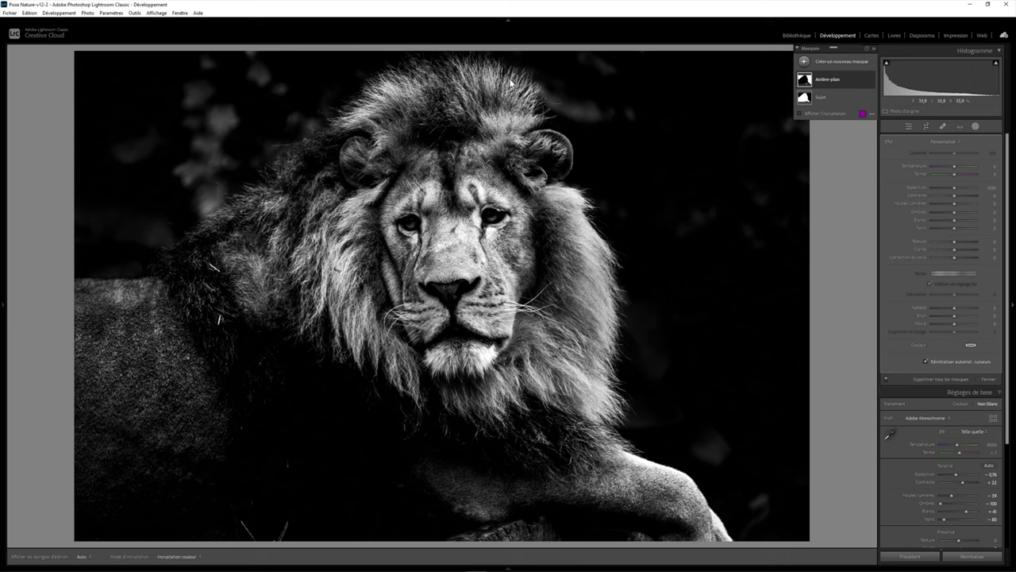
- On the Arrière-plan mask, raise highlights and contrast, set blacks to −5, then compare Before/After
{"action": "mouse_move", "coordinate": [833, 79]}
{"action": "left_click_drag", "start_coordinate": [955, 204], "coordinate": [964, 253]}
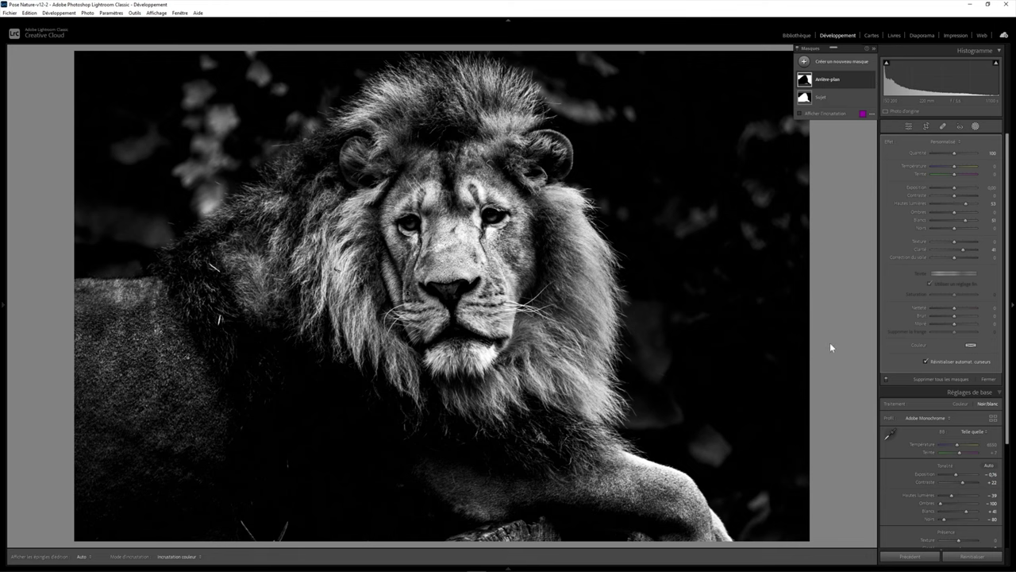
{"action": "left_click_drag", "start_coordinate": [954, 195], "coordinate": [959, 196]}
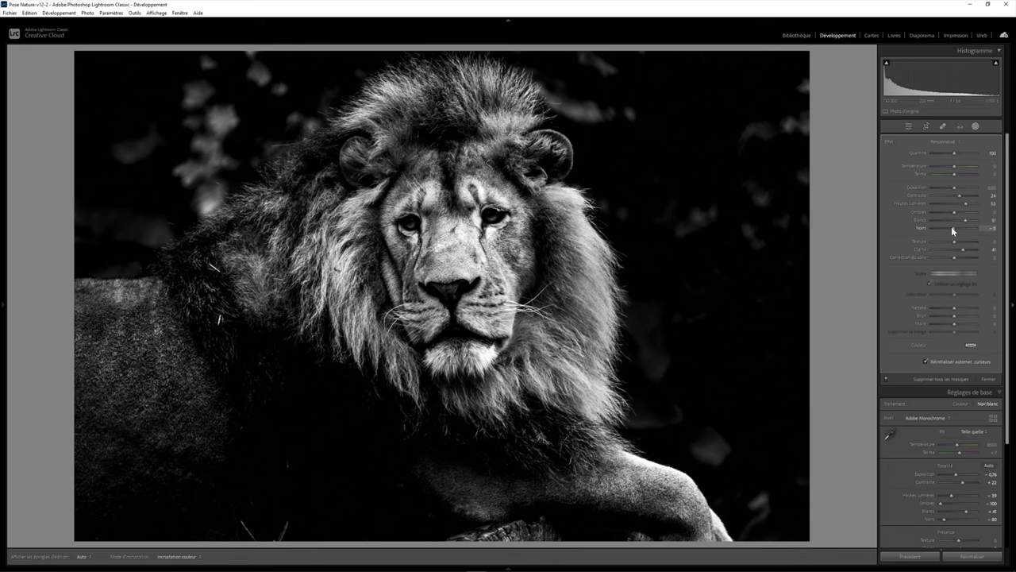
{"action": "left_click_drag", "start_coordinate": [953, 229], "coordinate": [970, 252]}
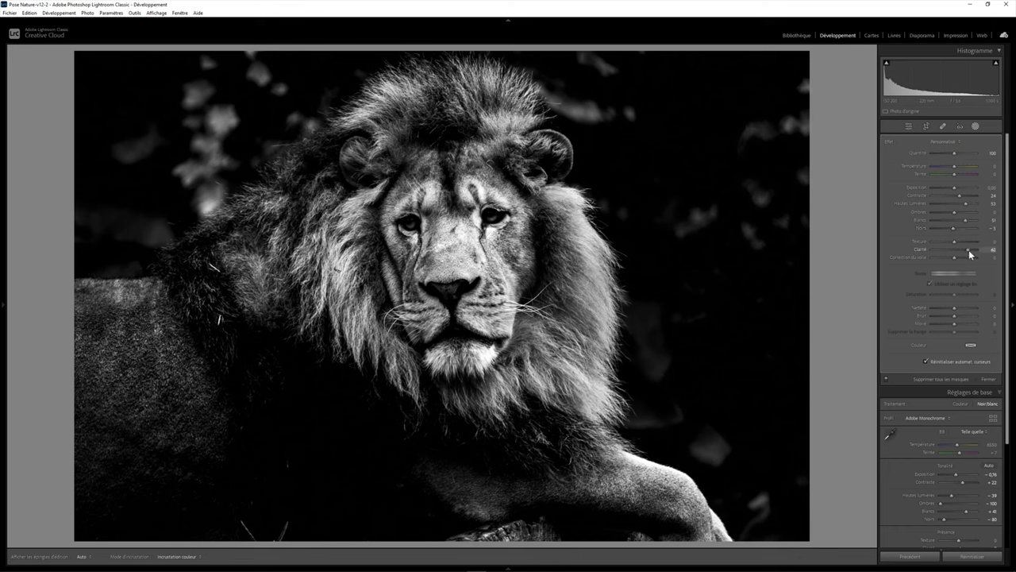
{"action": "key", "text": "y"}
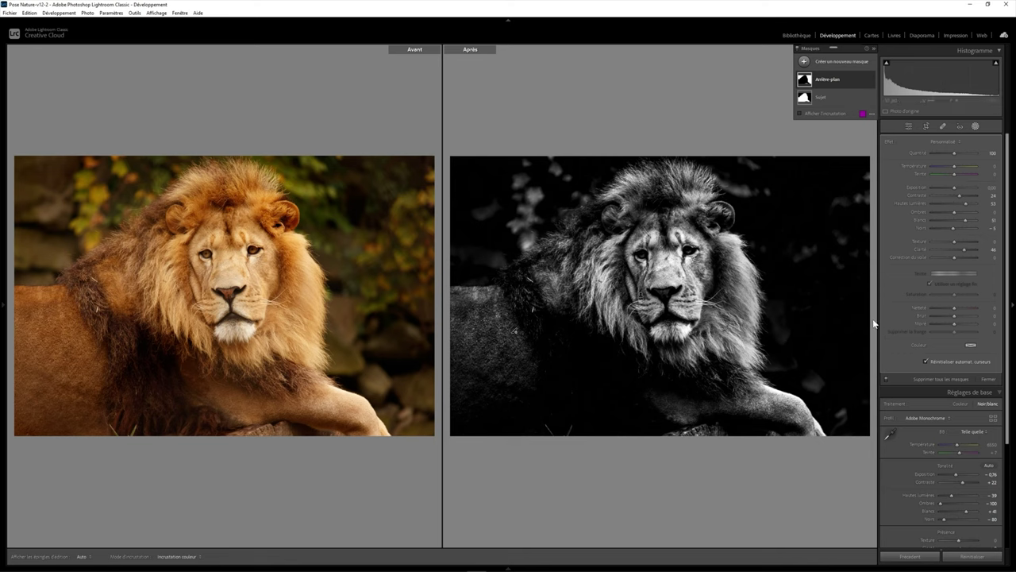
- Close the Before/After comparison to show only the edited black-and-white lion
{"action": "key", "text": "y"}
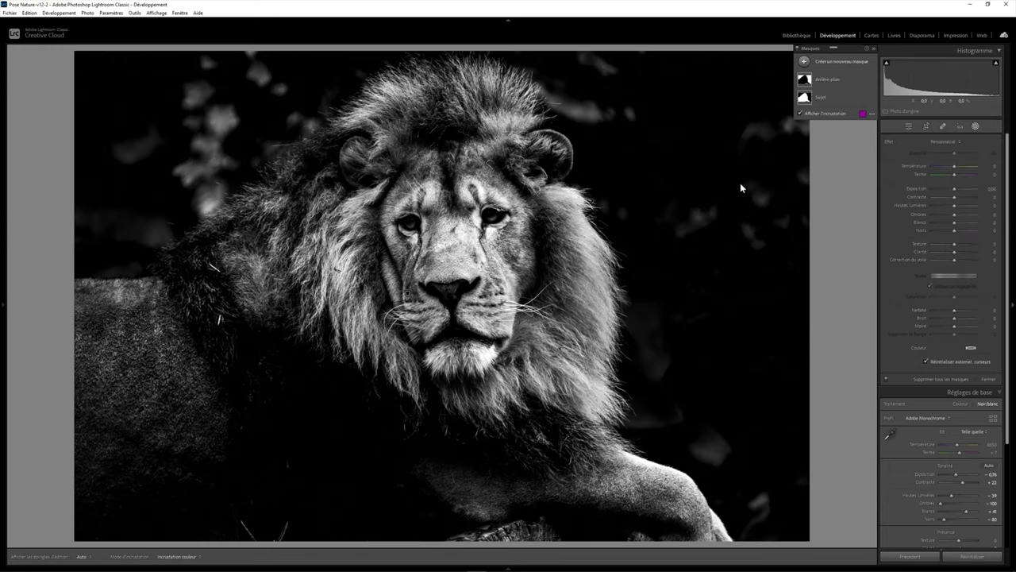
- Zoom in and paint a new brush mask over both of the lion's eyes
{"action": "left_click", "coordinate": [826, 65]}
{"action": "left_click", "coordinate": [851, 137]}
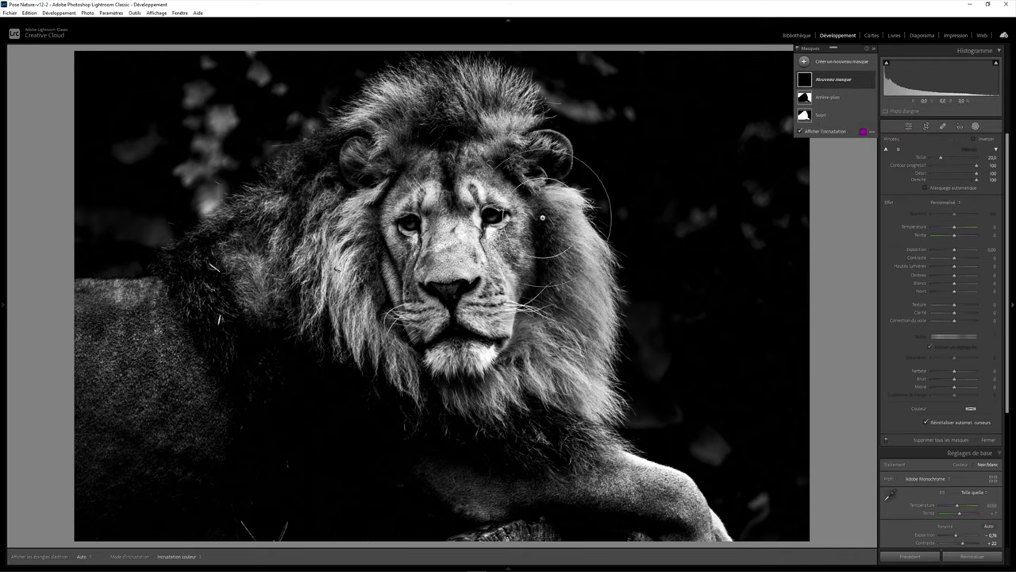
{"action": "key", "text": "z"}
{"action": "key", "text": "z"}
{"action": "key", "text": "z"}
{"action": "scroll", "coordinate": [585, 363], "scroll_direction": "down", "scroll_amount": 2}
{"action": "scroll", "coordinate": [588, 365], "scroll_direction": "down", "scroll_amount": 13}
{"action": "mouse_move", "coordinate": [605, 380]}
{"action": "left_mouse_down"}
{"action": "mouse_move", "coordinate": [587, 385]}
{"action": "mouse_move", "coordinate": [617, 374]}
{"action": "left_mouse_up"}
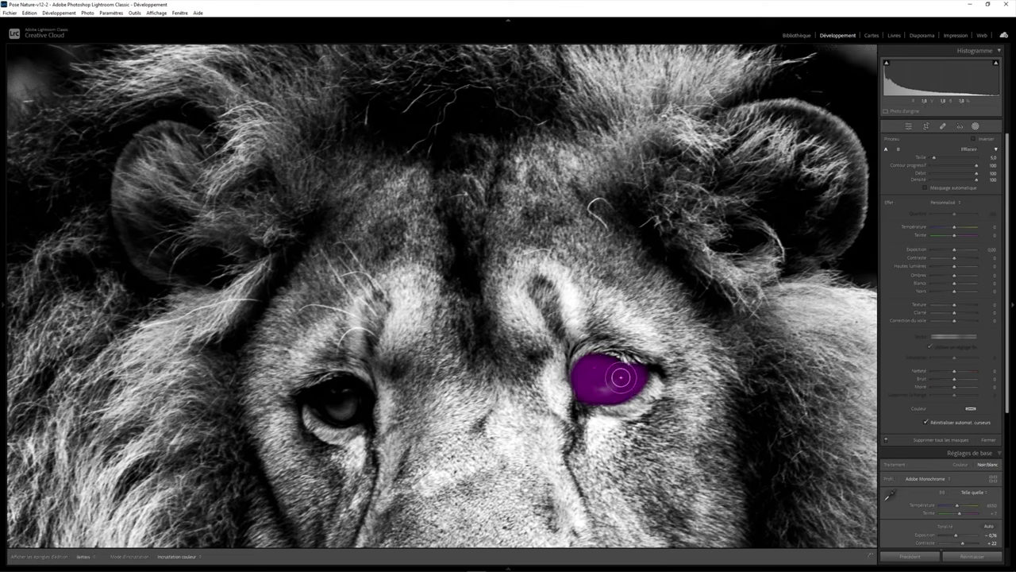
{"action": "mouse_move", "coordinate": [330, 408]}
{"action": "left_mouse_down"}
{"action": "mouse_move", "coordinate": [340, 404]}
{"action": "mouse_move", "coordinate": [313, 399]}
{"action": "left_mouse_up"}
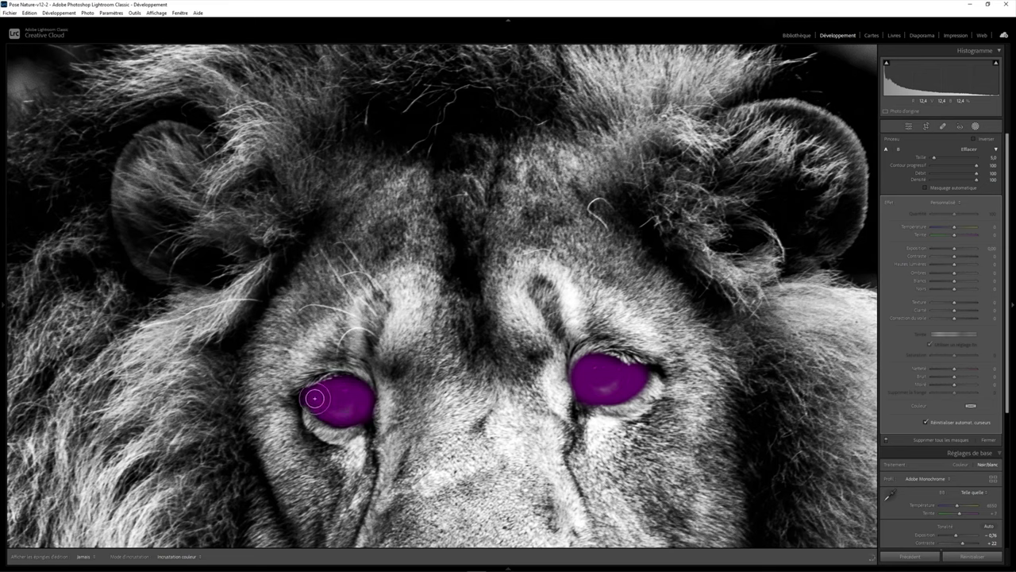
- Brighten the eye mask with whites +42 and exposure +0.32, check the effect, and zoom out
{"action": "left_click", "coordinate": [819, 133]}
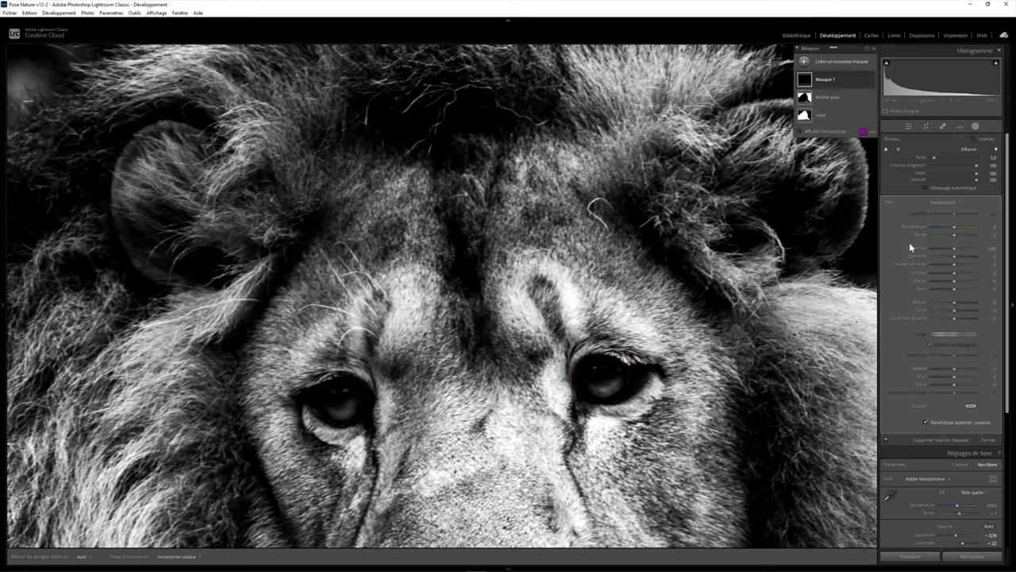
{"action": "mouse_move", "coordinate": [954, 281]}
{"action": "left_mouse_down"}
{"action": "mouse_move", "coordinate": [968, 281]}
{"action": "mouse_move", "coordinate": [965, 271]}
{"action": "left_mouse_up"}
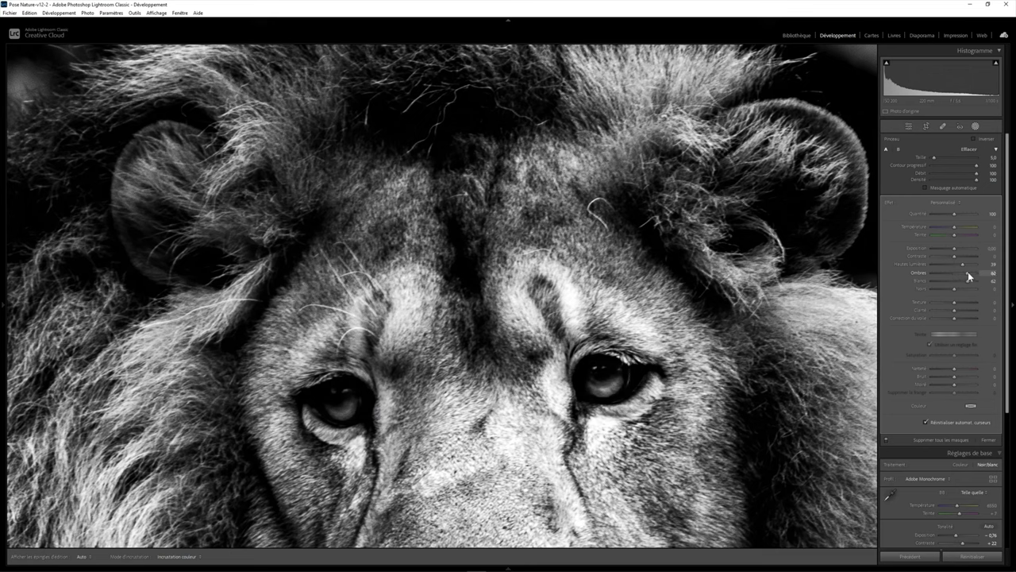
{"action": "left_click_drag", "start_coordinate": [958, 249], "coordinate": [957, 252]}
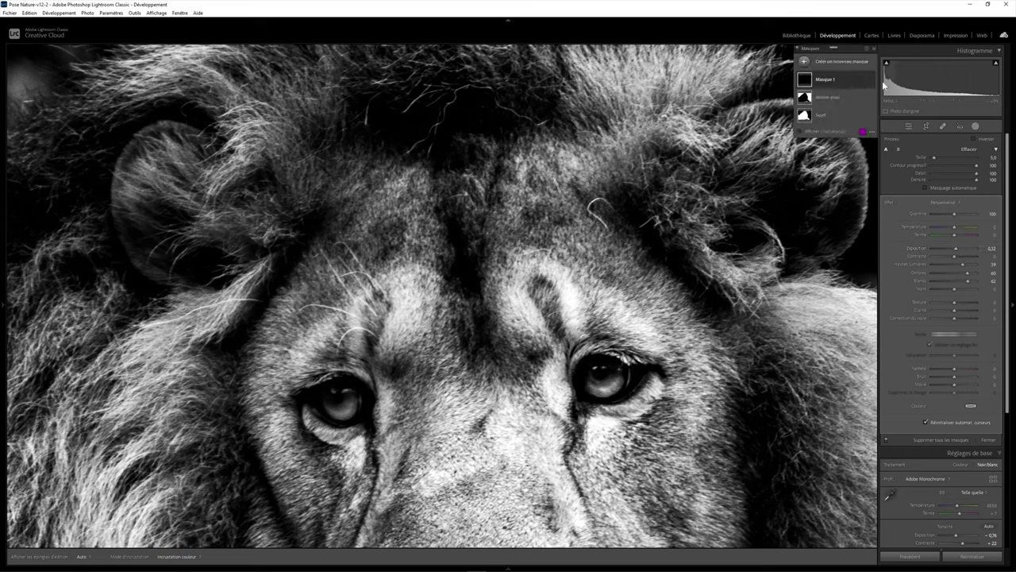
{"action": "left_click", "coordinate": [872, 81]}
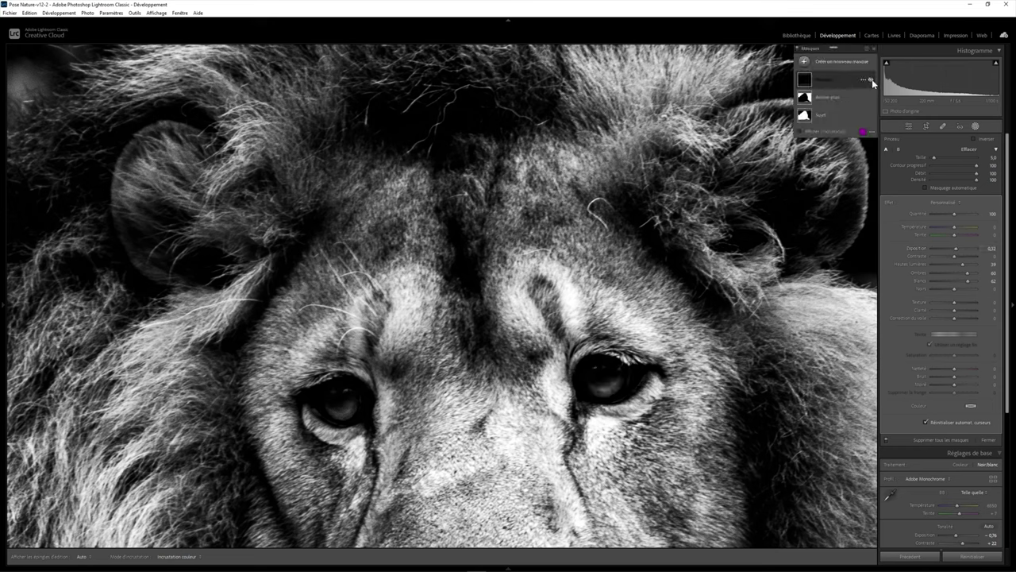
{"action": "key", "text": "z"}
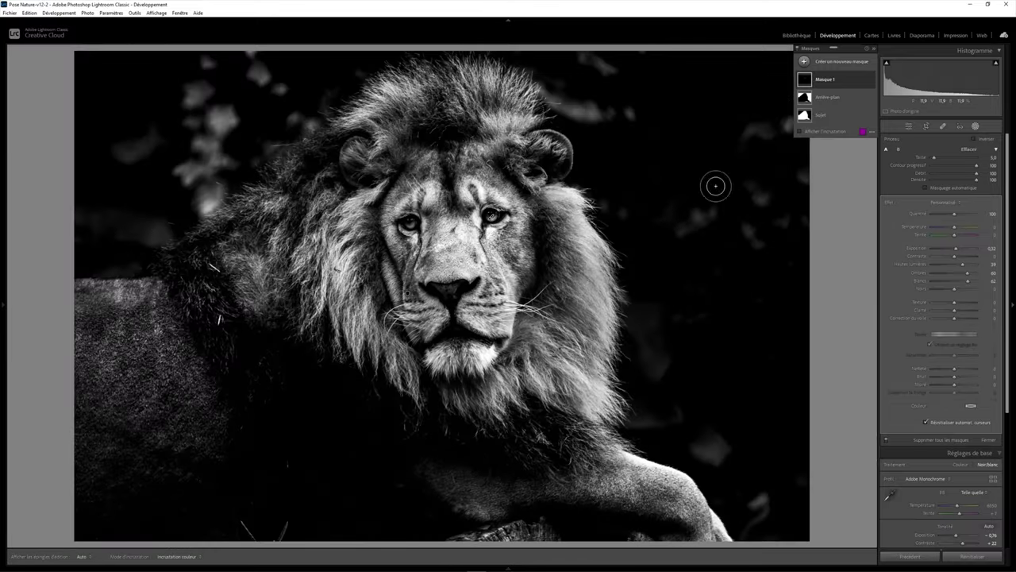
- Toggle Masque 1 off and on to compare, then add a post-crop vignette of about −24
{"action": "left_click", "coordinate": [872, 81]}
{"action": "left_click", "coordinate": [872, 81]}
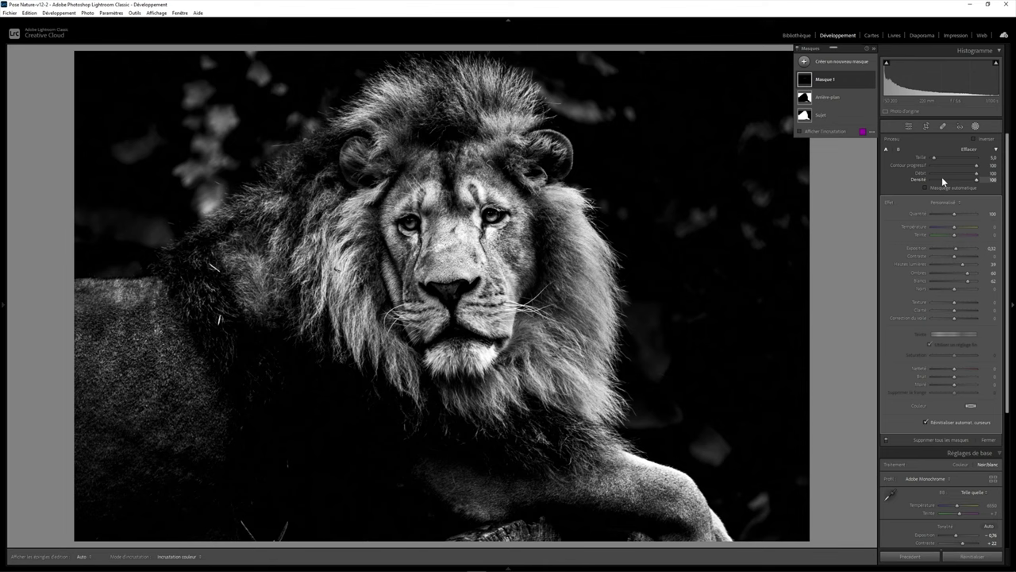
{"action": "left_click", "coordinate": [989, 439]}
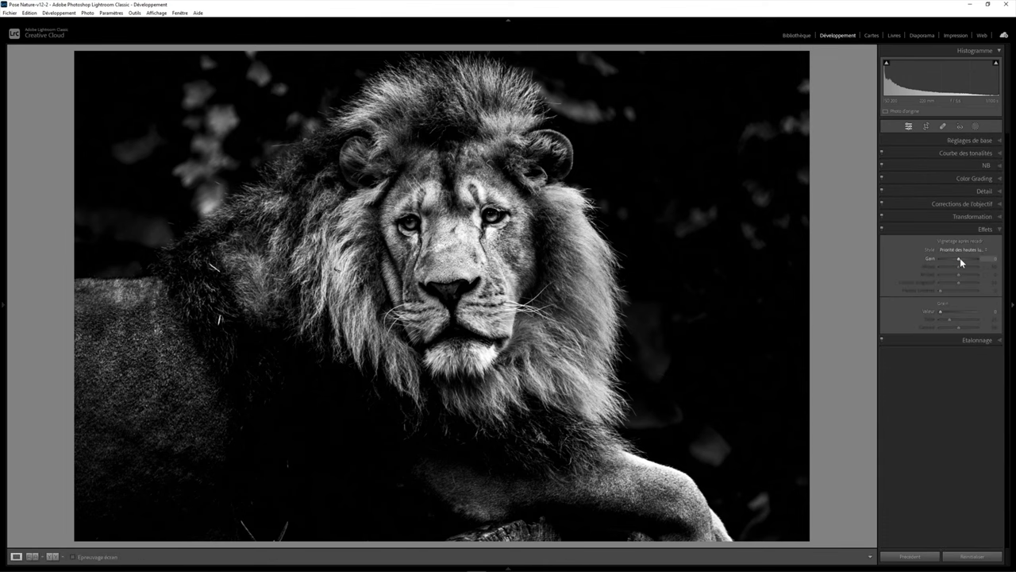
{"action": "left_click_drag", "start_coordinate": [957, 258], "coordinate": [955, 263]}
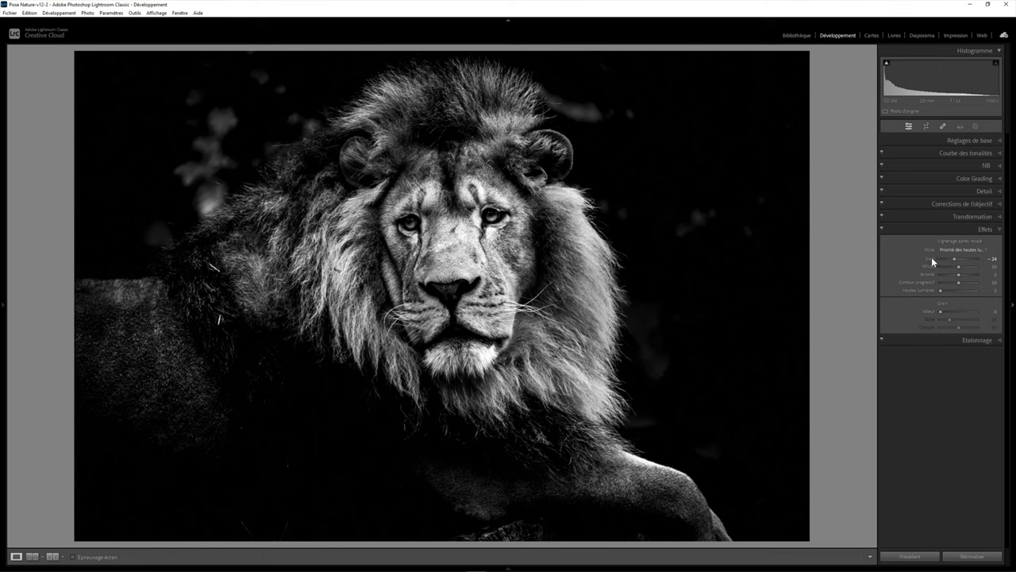
- Create a new Pinceau brush mask on the lion photo and rename it 'Yeux'
{"action": "left_click", "coordinate": [993, 143]}
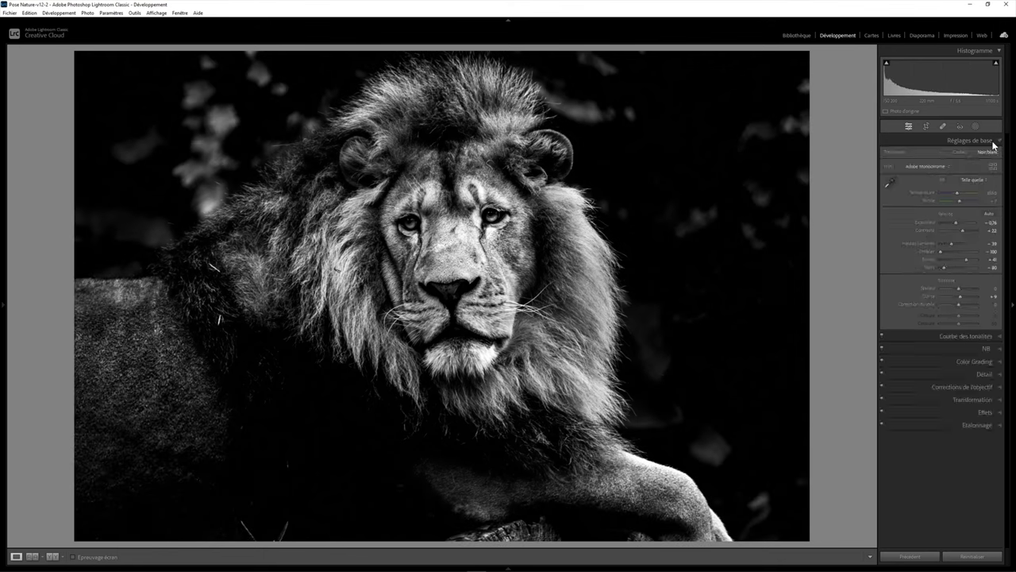
{"action": "left_click", "coordinate": [976, 127]}
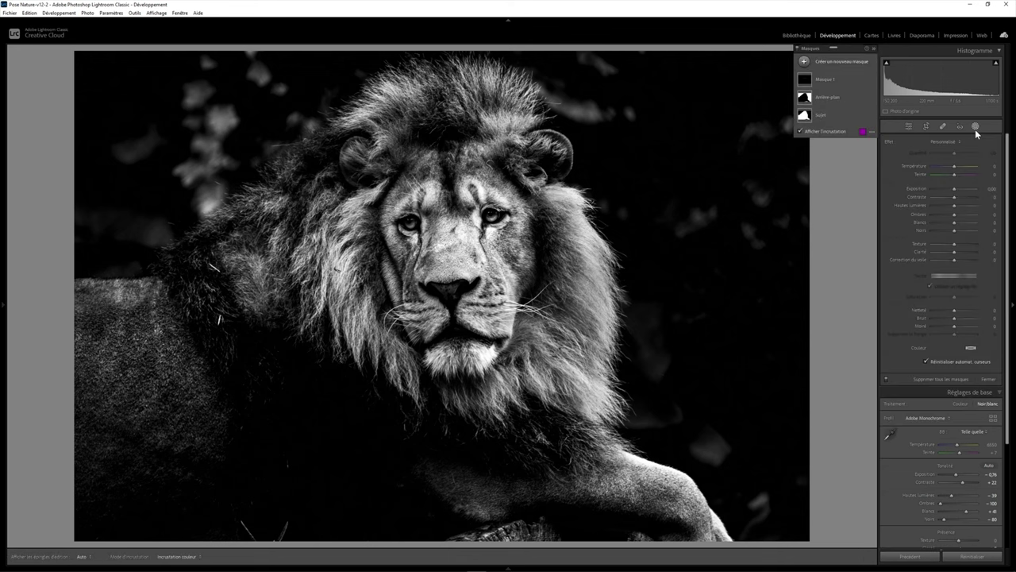
{"action": "left_click", "coordinate": [834, 63]}
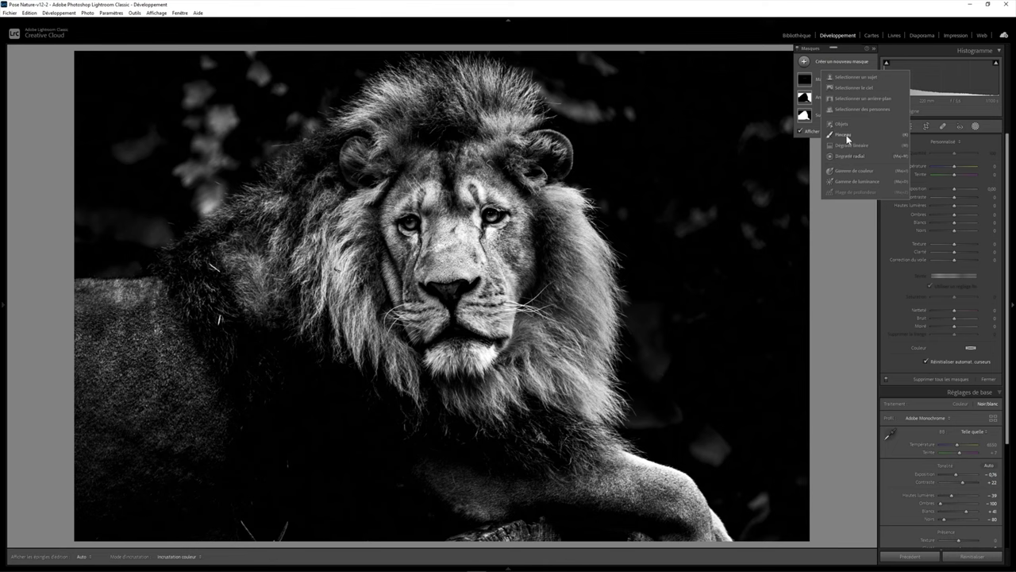
{"action": "left_click", "coordinate": [845, 135]}
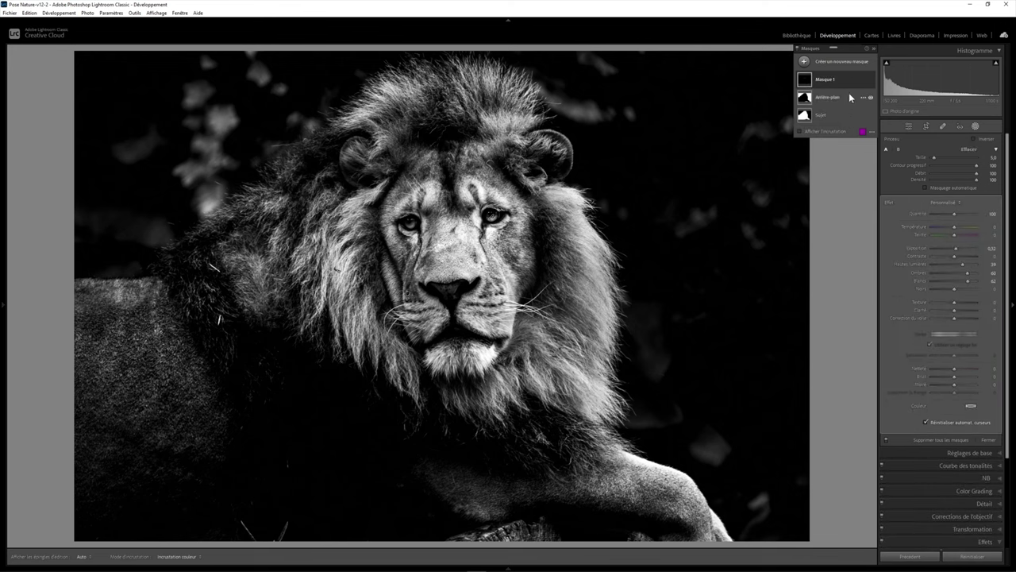
{"action": "double_click", "coordinate": [825, 79]}
{"action": "type", "text": "Yeux"}
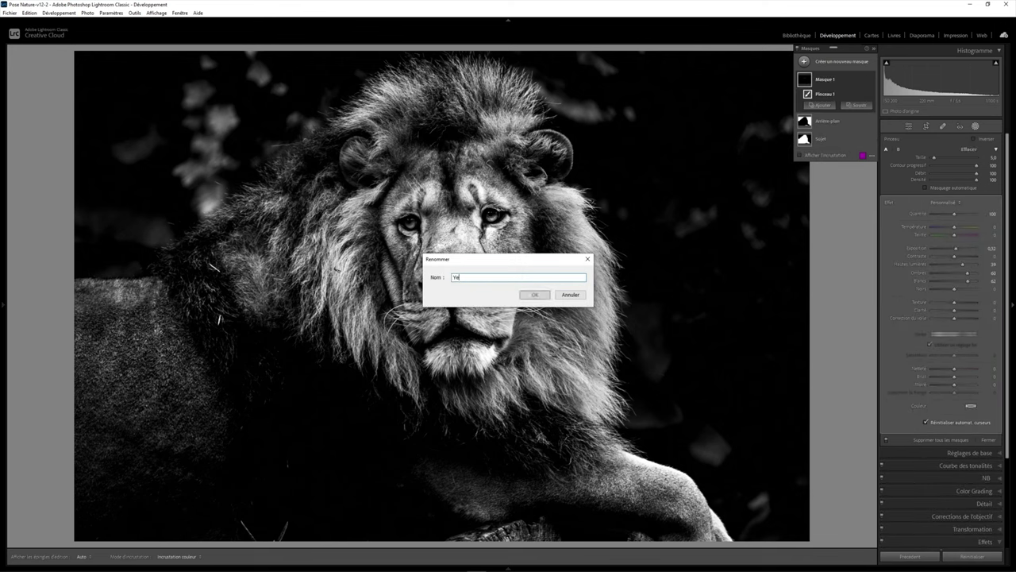
{"action": "key", "text": "Return"}
{"action": "left_click", "coordinate": [835, 61]}
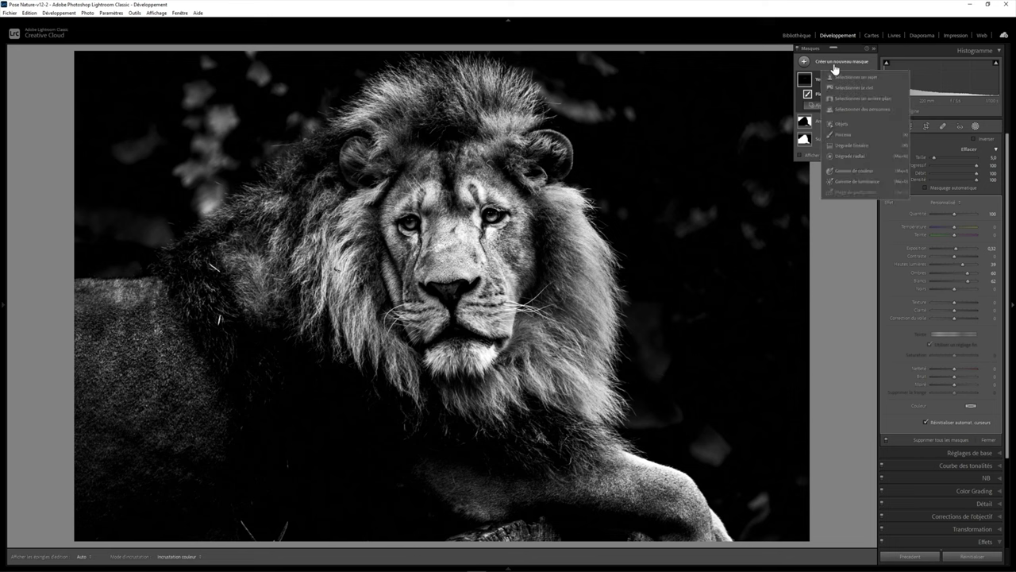
- Create another Pinceau brush mask and adjust its brush Taille
{"action": "left_click", "coordinate": [867, 135]}
{"action": "scroll", "coordinate": [329, 181], "scroll_direction": "up", "scroll_amount": 4}
{"action": "scroll", "coordinate": [321, 187], "scroll_direction": "up", "scroll_amount": 4}
{"action": "scroll", "coordinate": [313, 190], "scroll_direction": "up", "scroll_amount": 4}
{"action": "scroll", "coordinate": [449, 355], "scroll_direction": "up", "scroll_amount": 2}
{"action": "scroll", "coordinate": [445, 362], "scroll_direction": "up", "scroll_amount": 2}
{"action": "scroll", "coordinate": [441, 365], "scroll_direction": "up", "scroll_amount": 2}
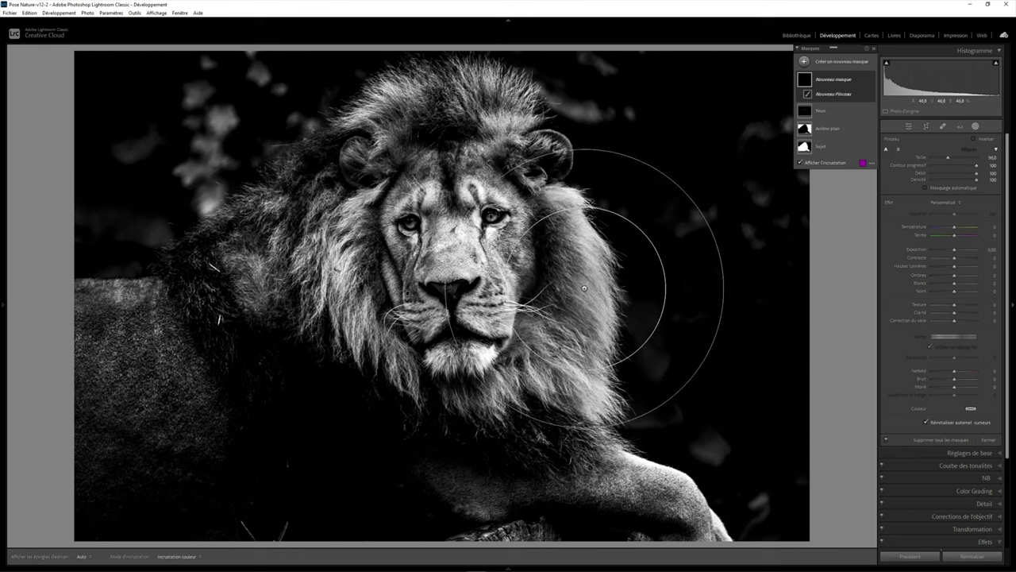
{"action": "scroll", "coordinate": [287, 199], "scroll_direction": "down", "scroll_amount": 2}
- At 8.3 % zoom with pins hidden, paint the mask along the photo's lower-left, top-right and top-left edges
{"action": "left_click", "coordinate": [3, 304]}
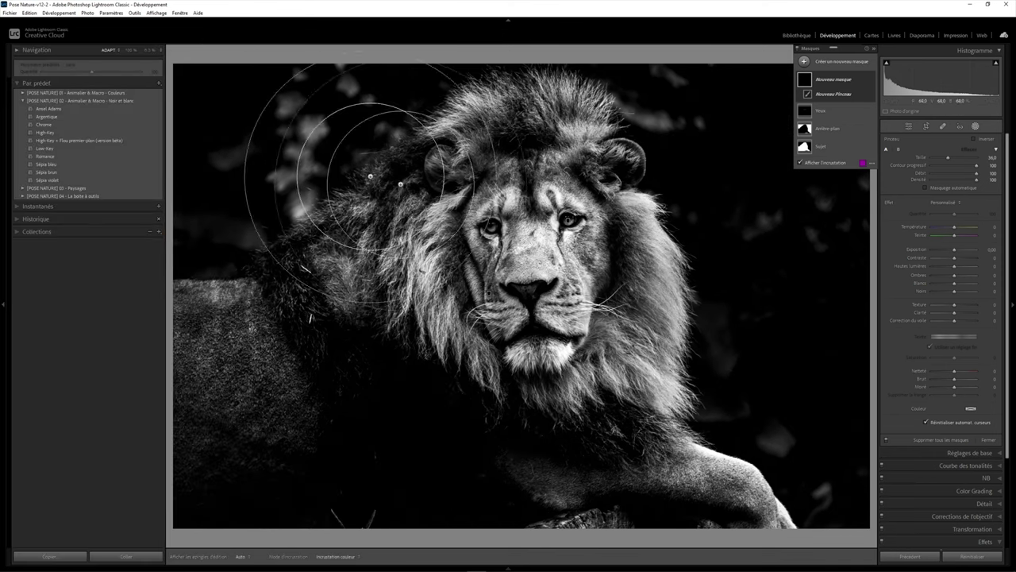
{"action": "left_click", "coordinate": [150, 51]}
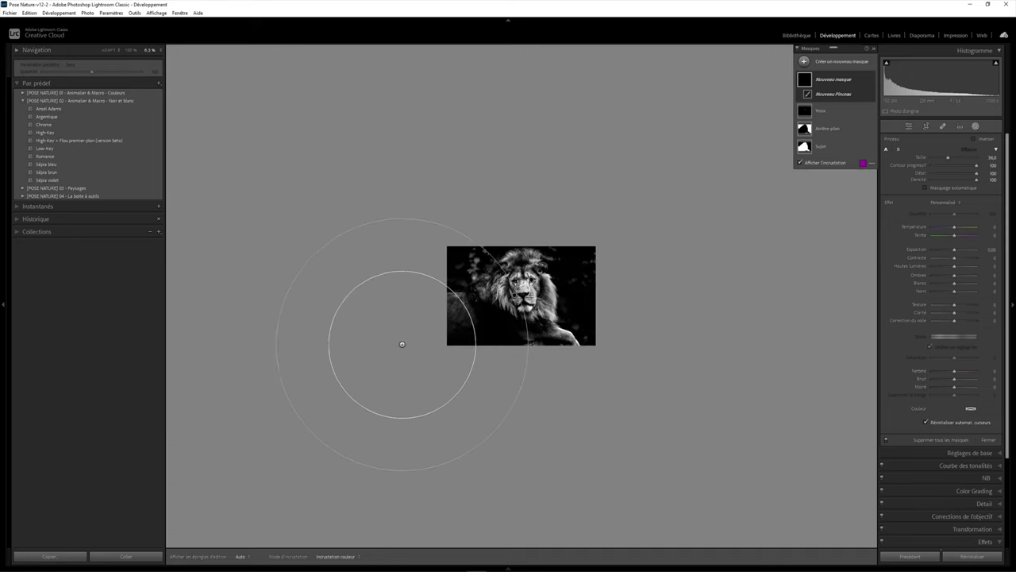
{"action": "scroll", "coordinate": [397, 354], "scroll_direction": "down", "scroll_amount": 4}
{"action": "scroll", "coordinate": [402, 356], "scroll_direction": "down", "scroll_amount": 2}
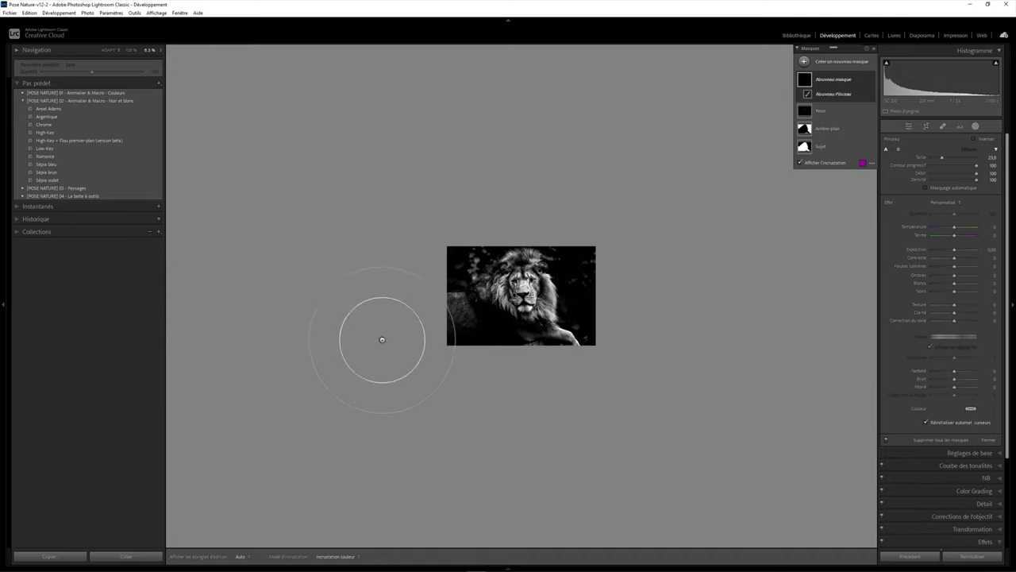
{"action": "key", "text": "h"}
{"action": "mouse_move", "coordinate": [394, 348]}
{"action": "left_mouse_down"}
{"action": "mouse_move", "coordinate": [426, 381]}
{"action": "mouse_move", "coordinate": [527, 421]}
{"action": "left_mouse_up"}
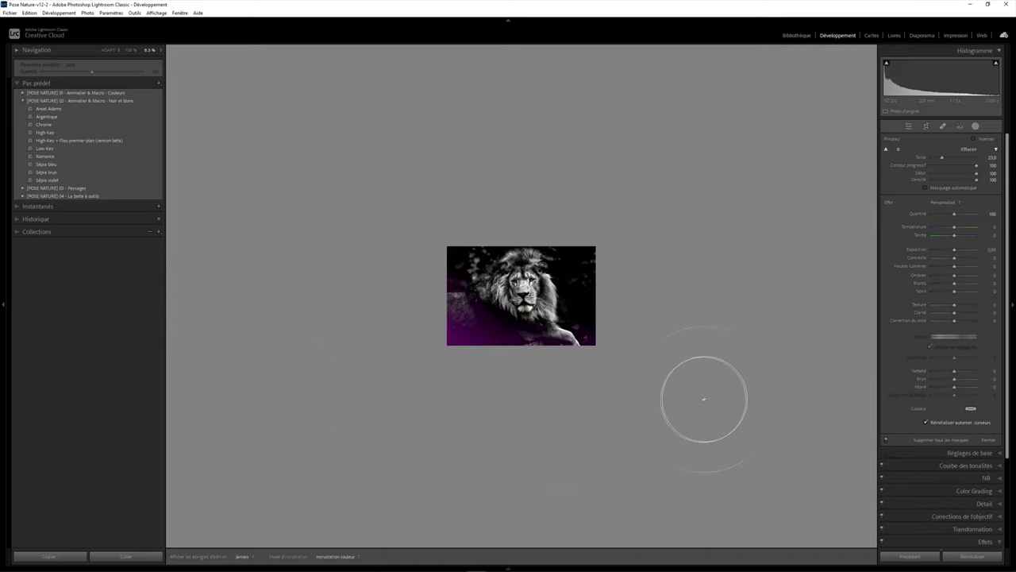
{"action": "left_click_drag", "start_coordinate": [681, 250], "coordinate": [608, 175]}
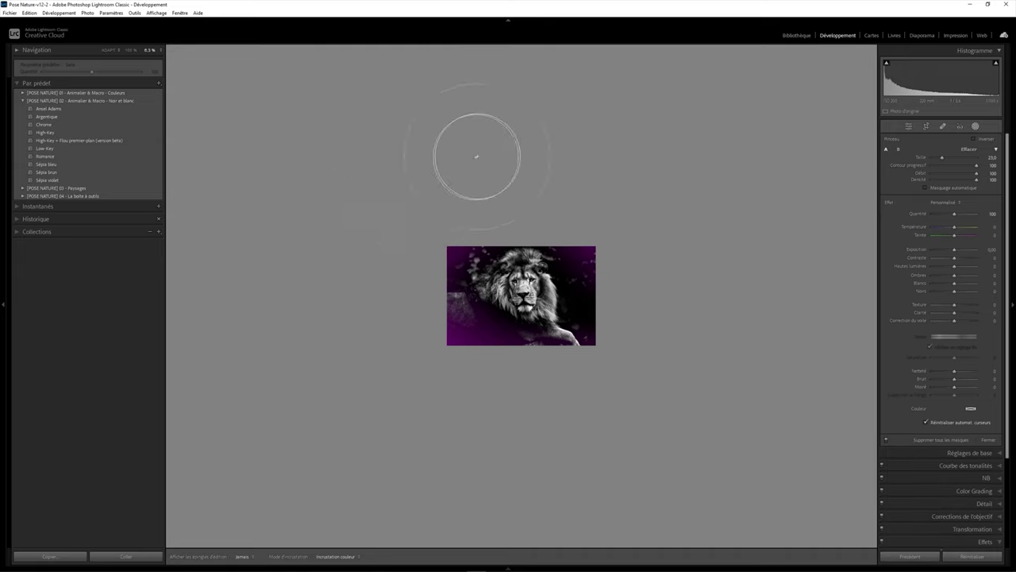
{"action": "left_click_drag", "start_coordinate": [470, 147], "coordinate": [419, 164]}
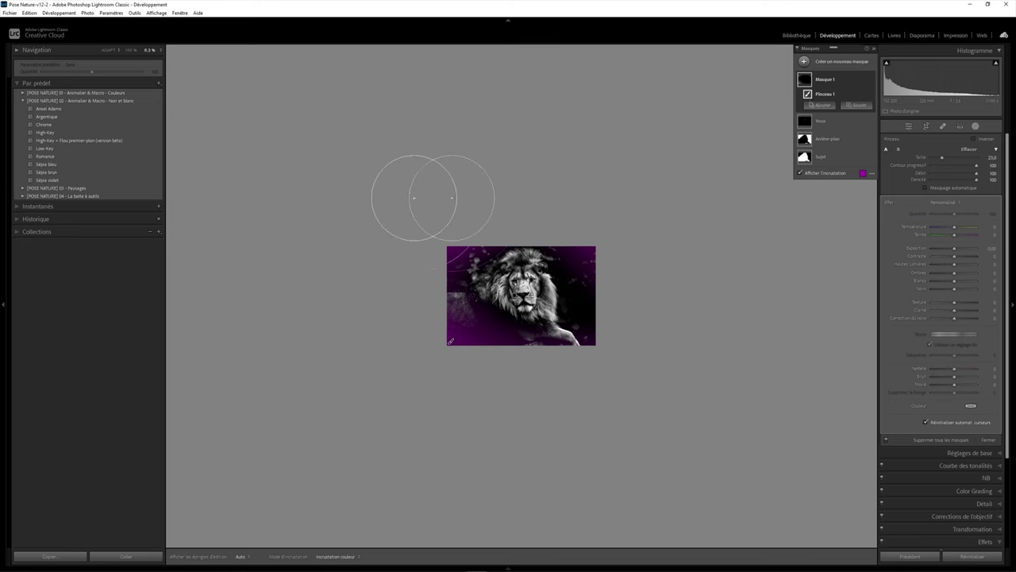
{"action": "left_click", "coordinate": [107, 50]}
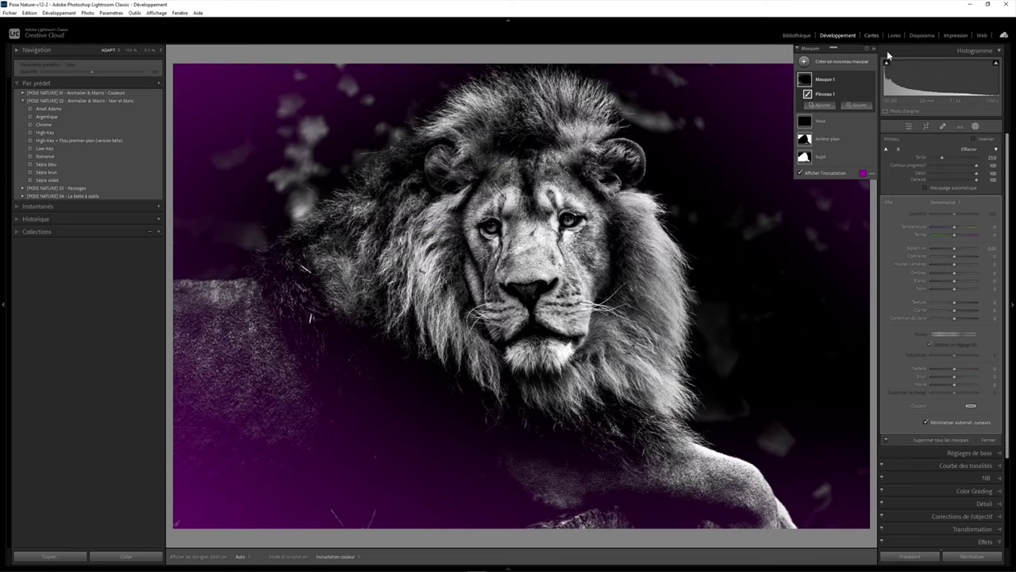
- Lower the edge mask's exposure to about −1.48, adjust whites, highlights and clarity, and check the mask on and off
{"action": "left_click_drag", "start_coordinate": [952, 249], "coordinate": [946, 250]}
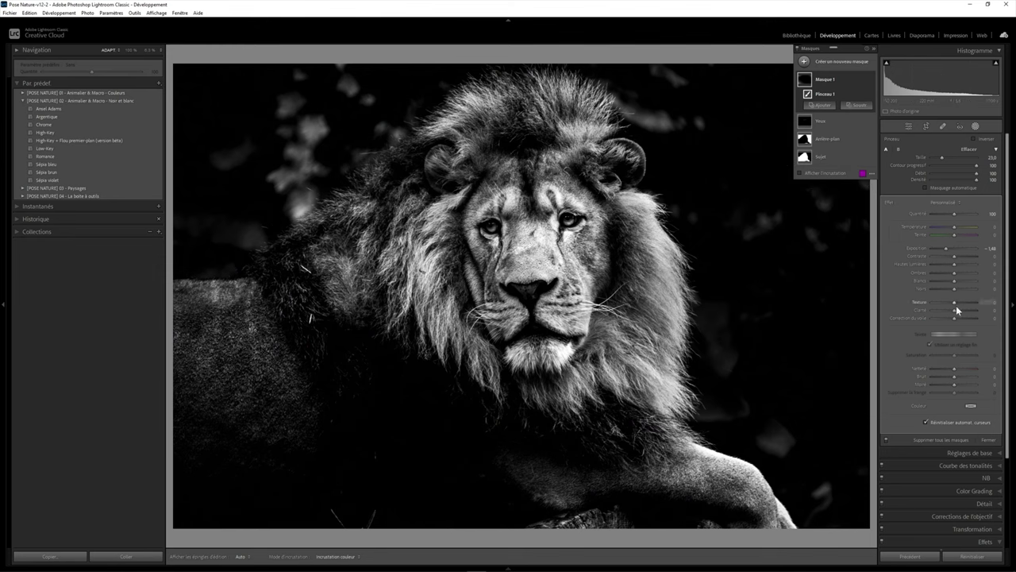
{"action": "mouse_move", "coordinate": [956, 280]}
{"action": "left_mouse_down"}
{"action": "mouse_move", "coordinate": [966, 281]}
{"action": "mouse_move", "coordinate": [965, 268]}
{"action": "left_mouse_up"}
{"action": "left_click_drag", "start_coordinate": [952, 309], "coordinate": [960, 313]}
{"action": "left_click", "coordinate": [871, 77]}
{"action": "left_click", "coordinate": [870, 77]}
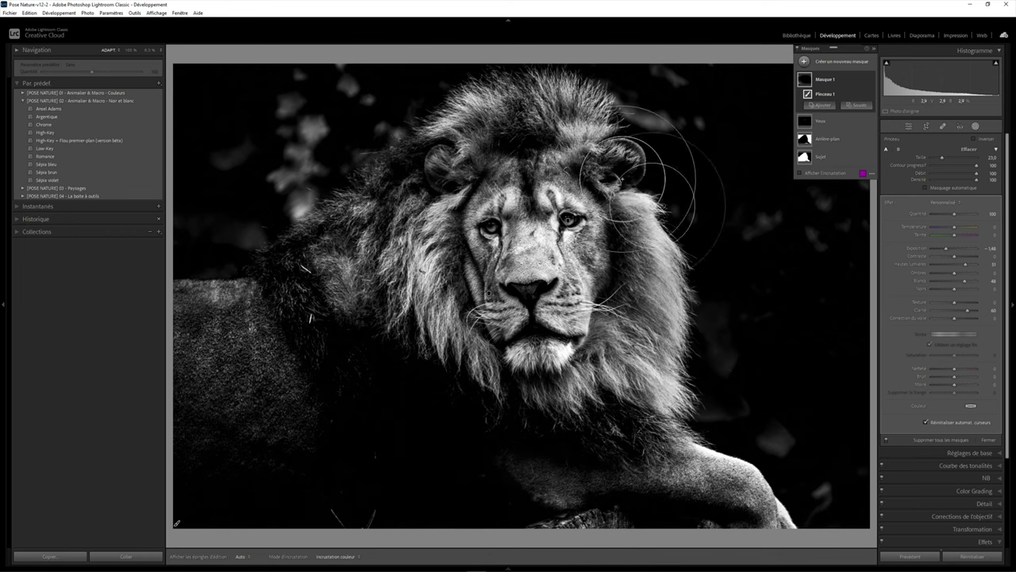
- Set global highlights to 28 and exposure to −0,70, then show the Before/After comparison
{"action": "left_click", "coordinate": [974, 126]}
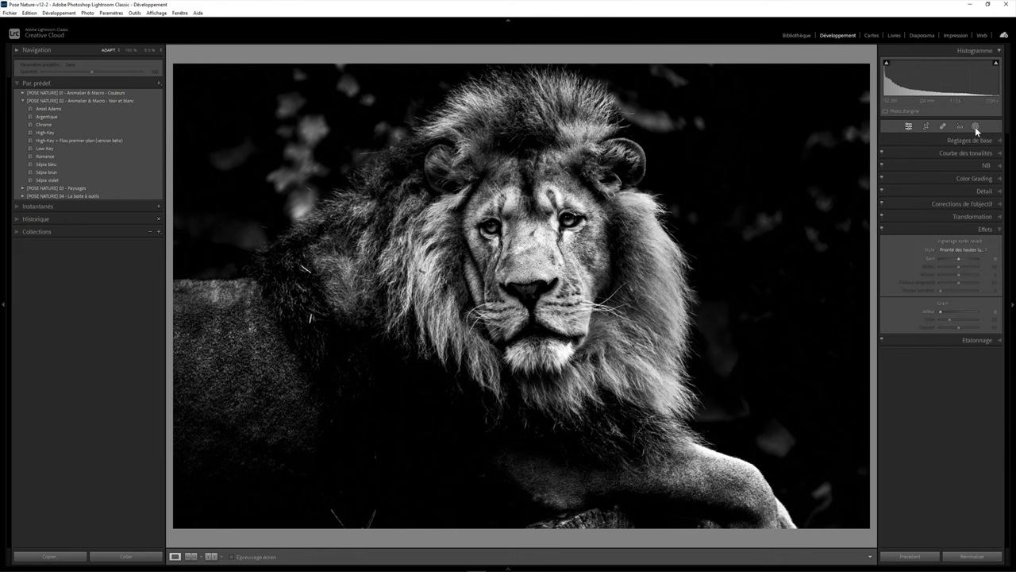
{"action": "left_click", "coordinate": [998, 140]}
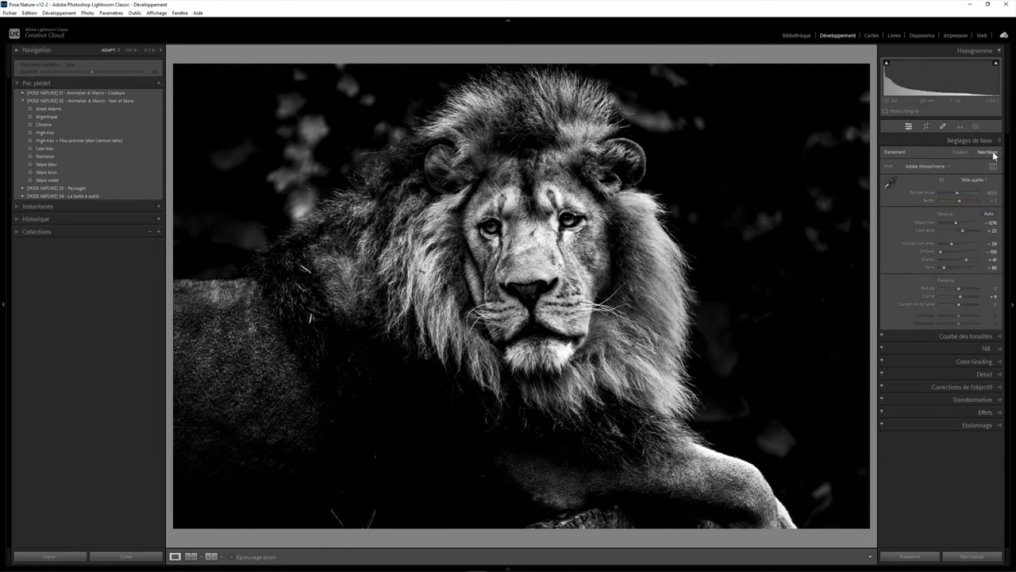
{"action": "left_click_drag", "start_coordinate": [951, 244], "coordinate": [955, 246]}
{"action": "left_click", "coordinate": [993, 223]}
{"action": "type", "text": "-0,7"}
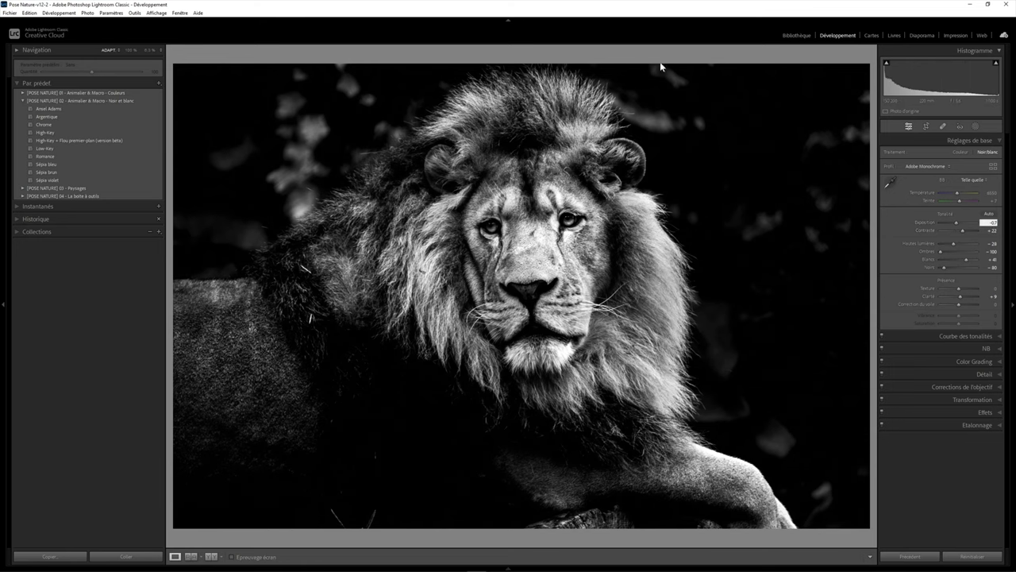
{"action": "key", "text": "Return"}
{"action": "key", "text": "F7"}
{"action": "key", "text": "y"}
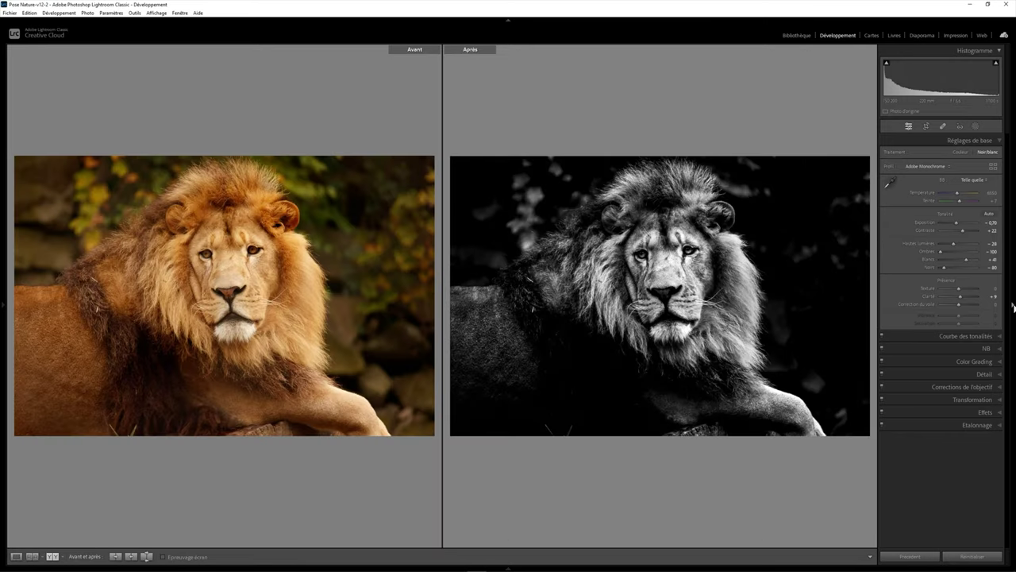
- Hide the right settings panel to widen the before/after comparison
{"action": "left_click", "coordinate": [1013, 307]}
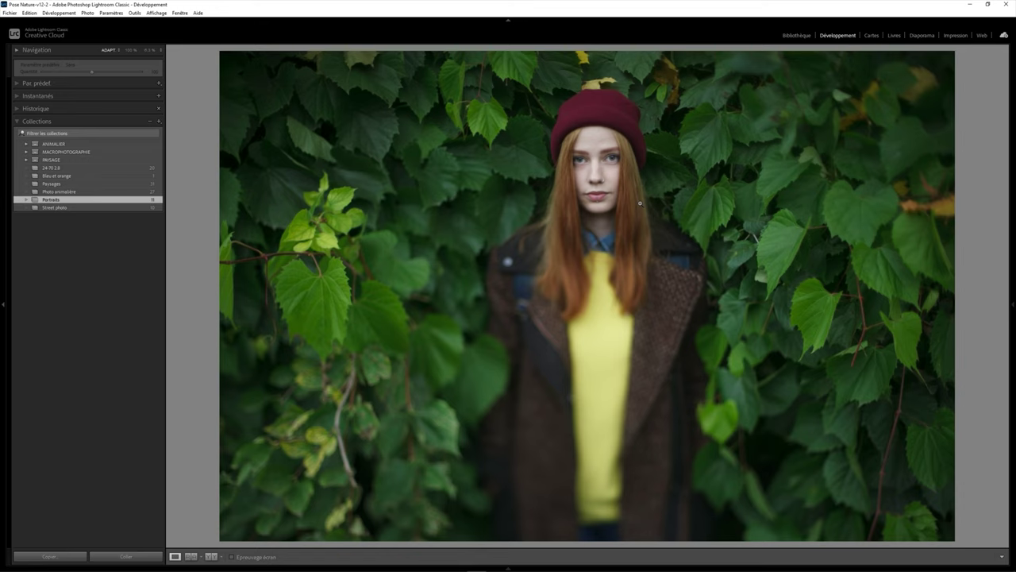
- Apply the Low-Key preset from Animalier & Macro - Noir et blanc at reduced Quantité, then compare before/after
{"action": "left_click", "coordinate": [18, 84]}
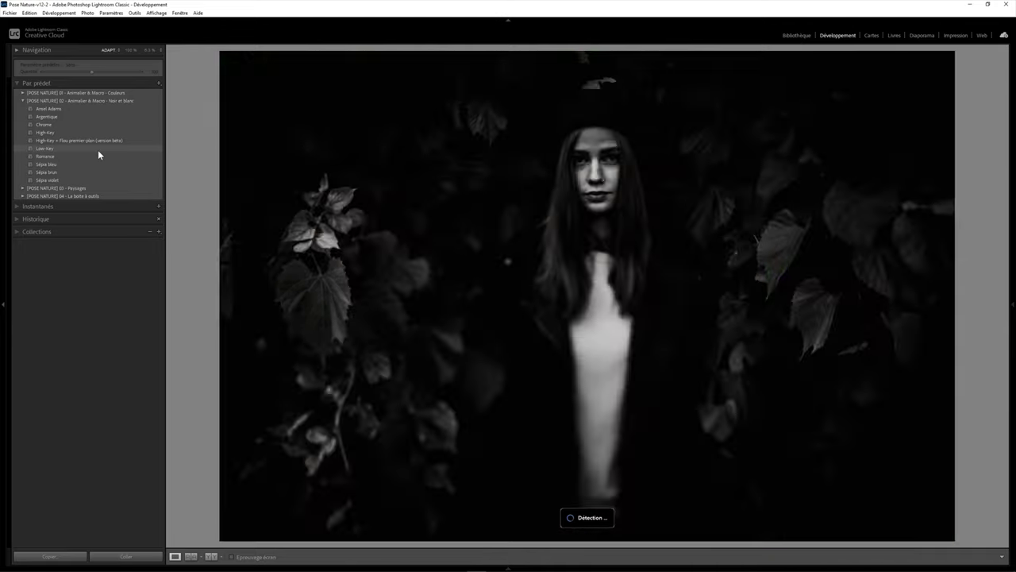
{"action": "left_click", "coordinate": [98, 149]}
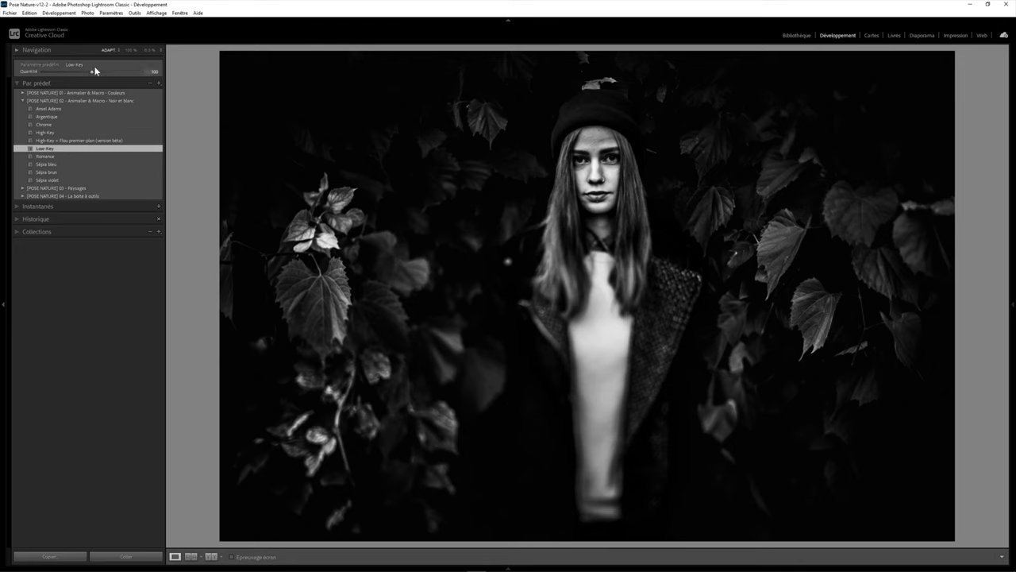
{"action": "left_click_drag", "start_coordinate": [92, 71], "coordinate": [73, 71]}
{"action": "left_click", "coordinate": [1013, 303]}
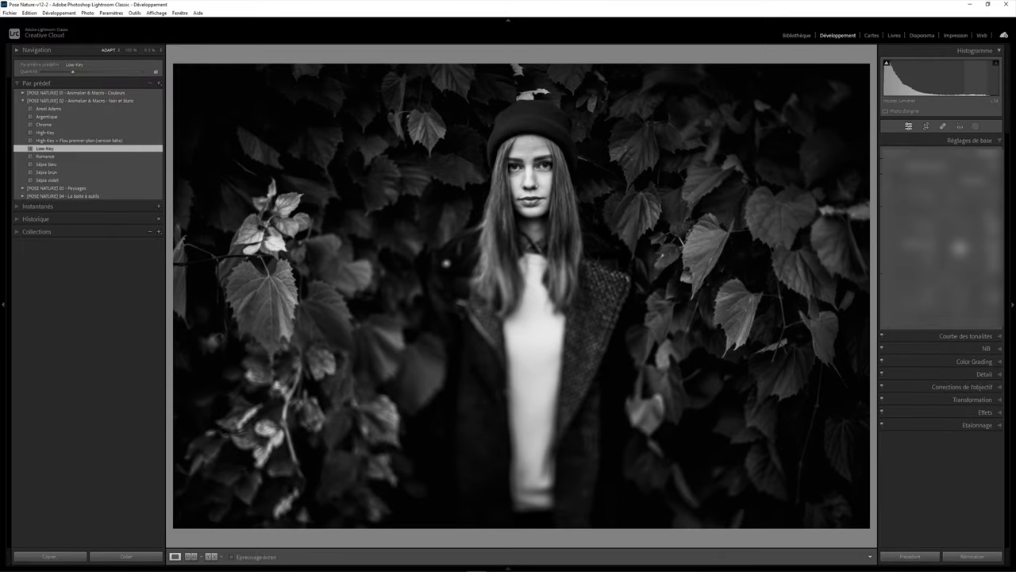
{"action": "left_click", "coordinate": [941, 77]}
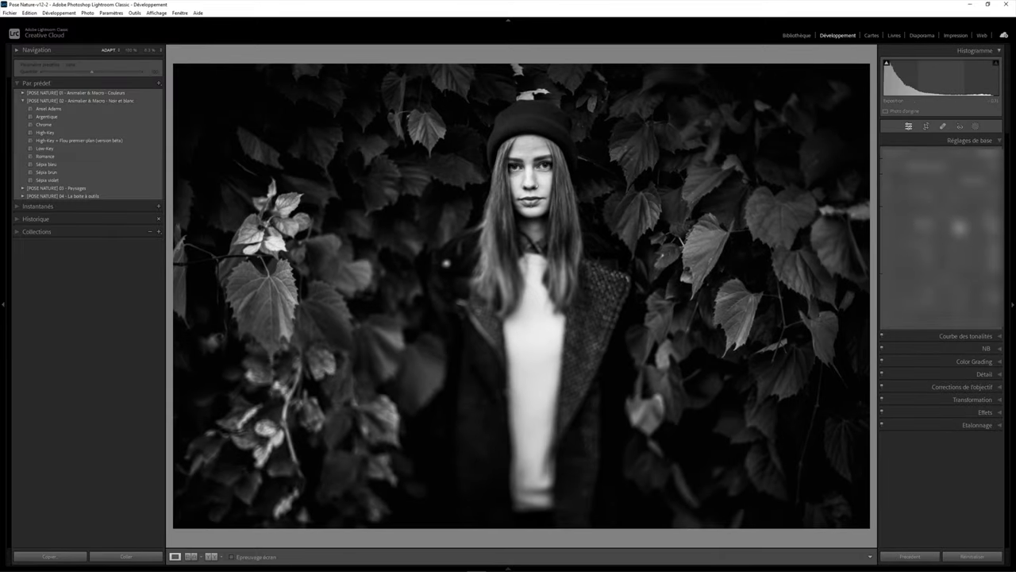
{"action": "key", "text": "y"}
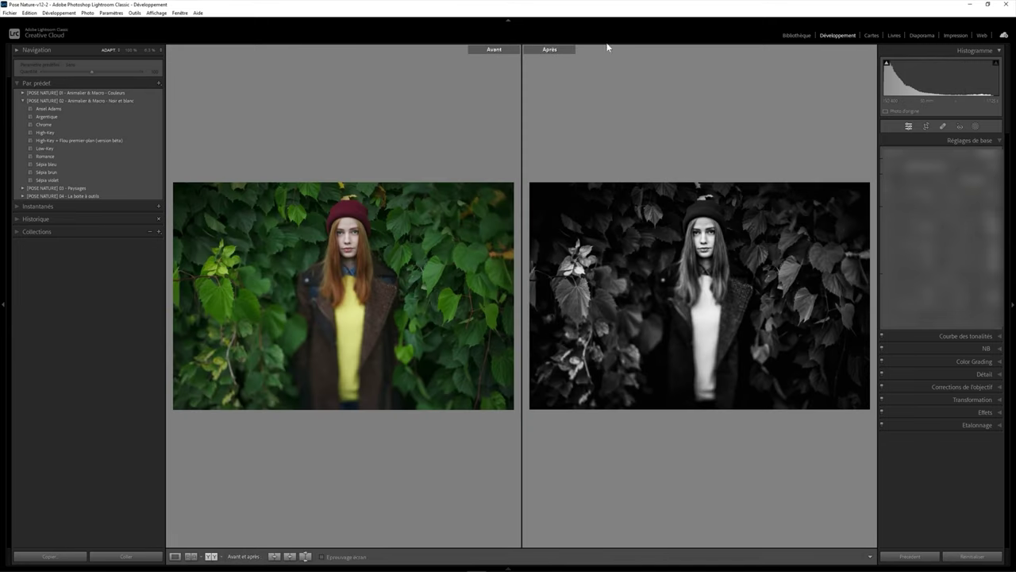